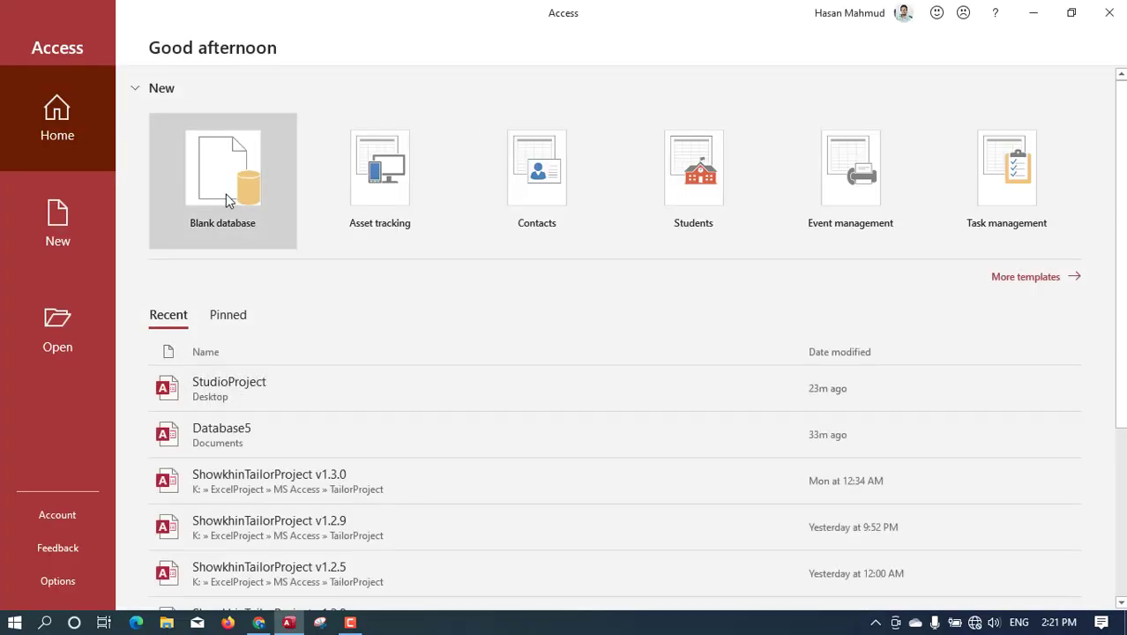
Create a blank database named StudioProjectDatabase in the Documents folder.
click(225, 197)
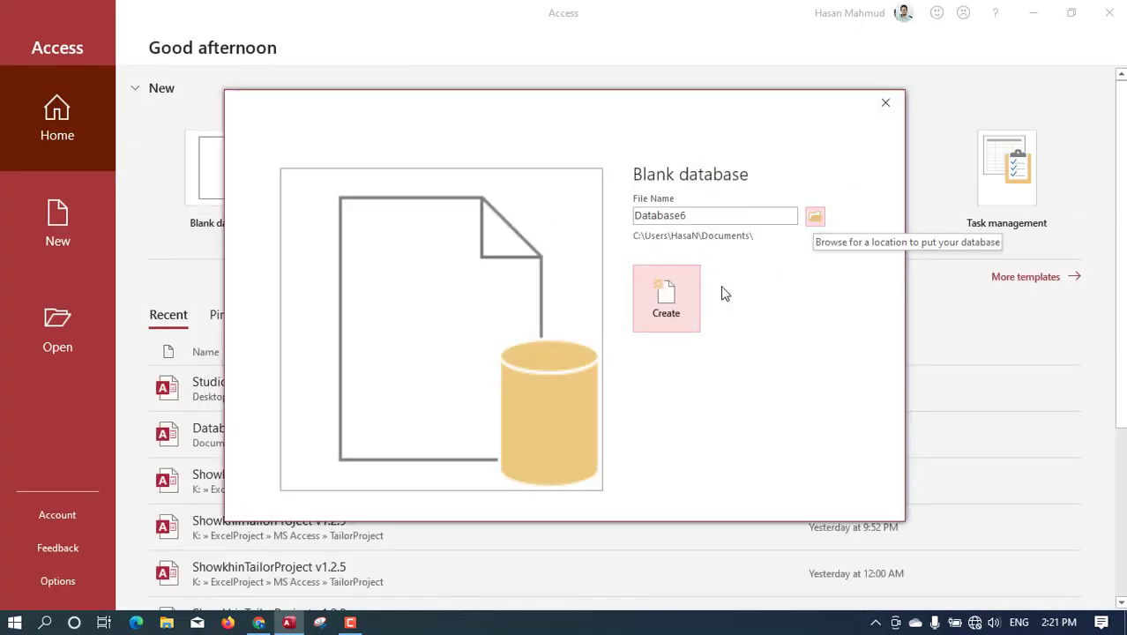
click(813, 221)
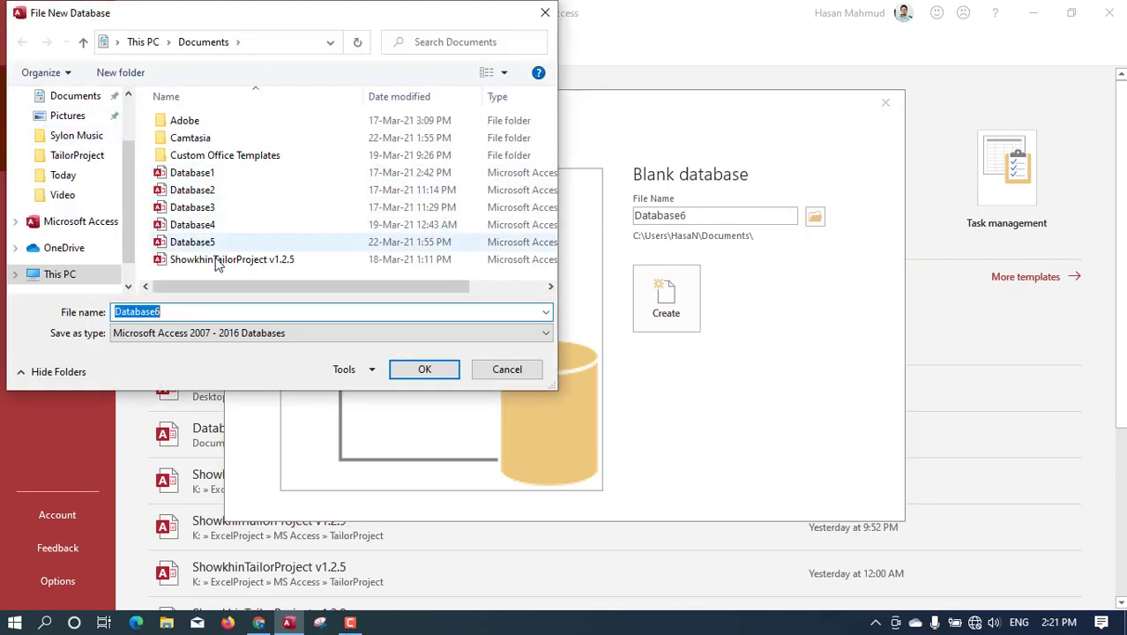
text(Stu)
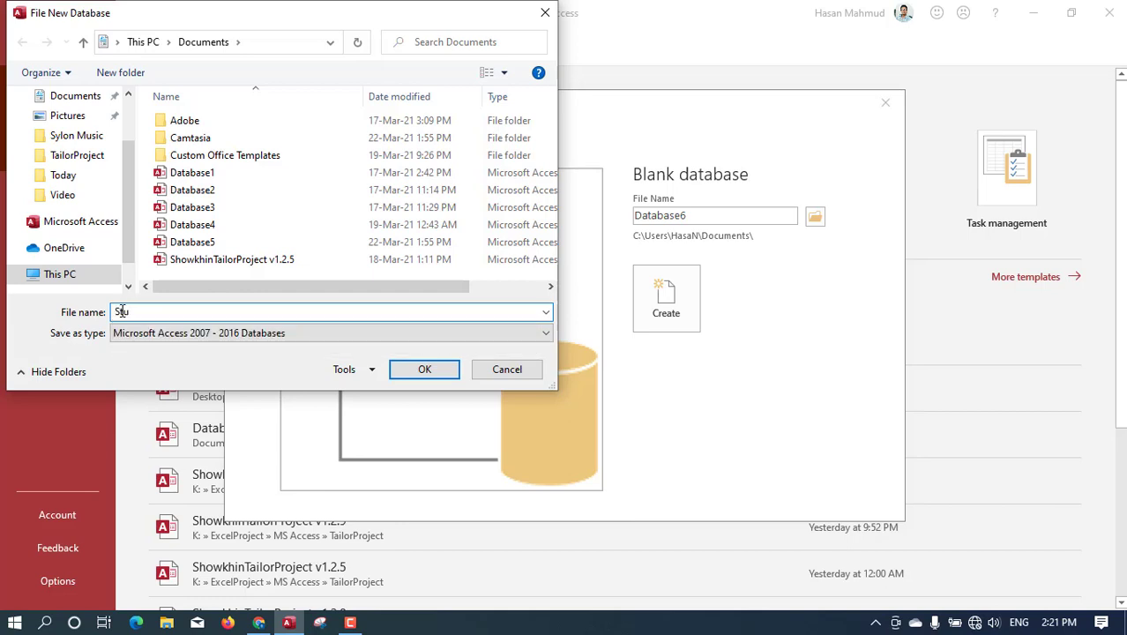
text(dioProjectDatabase\)
key(Return)
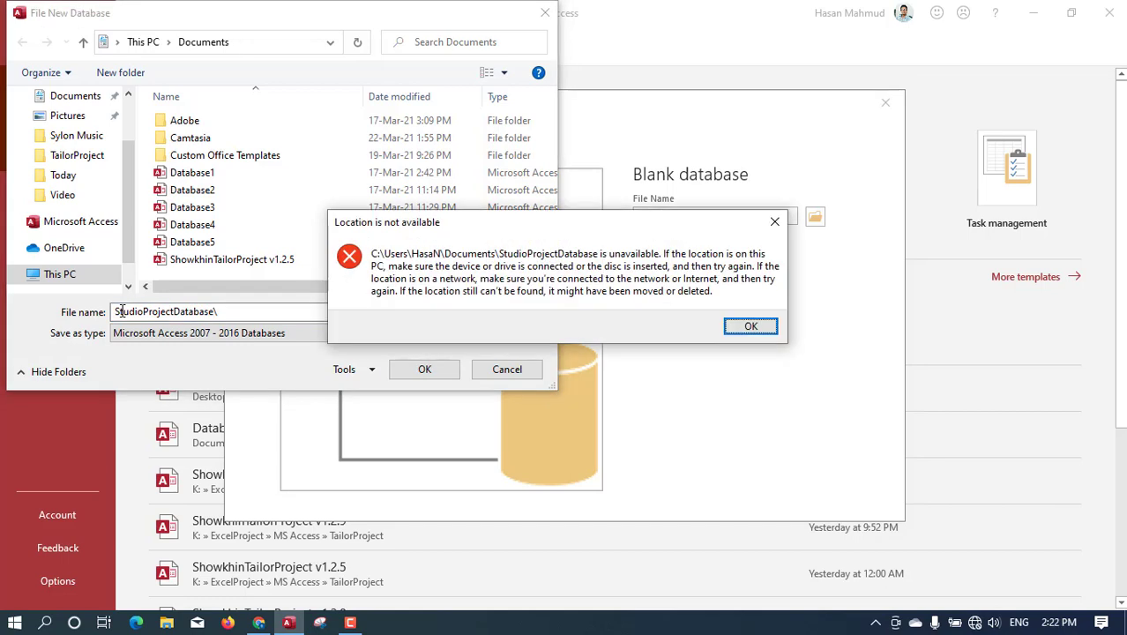
key(Return)
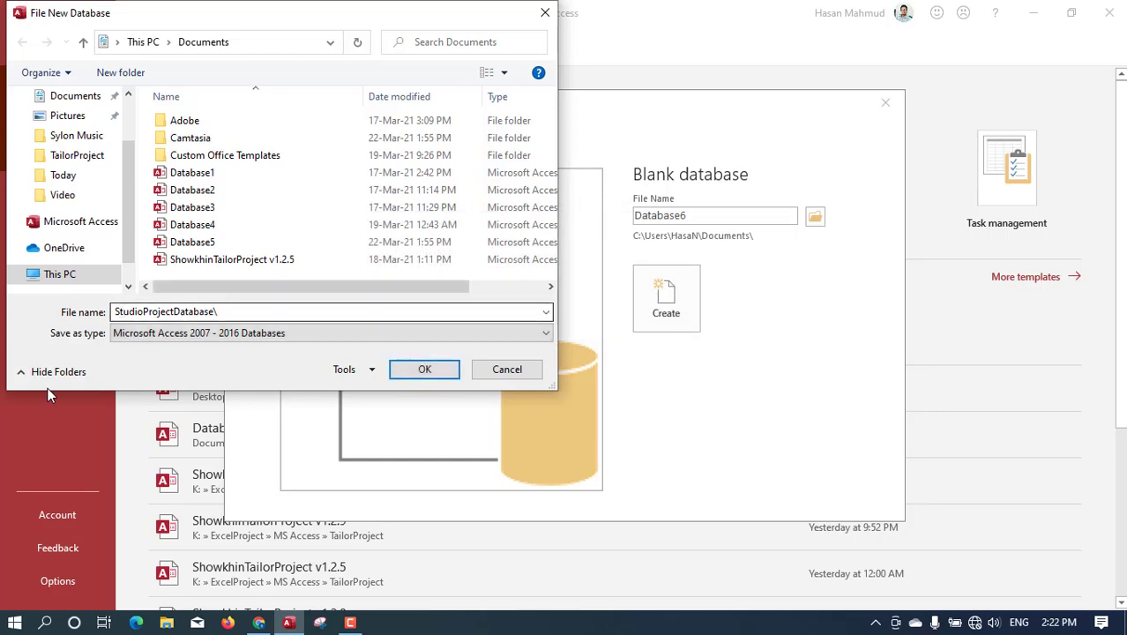
click(246, 313)
key(BackSpace)
key(Return)
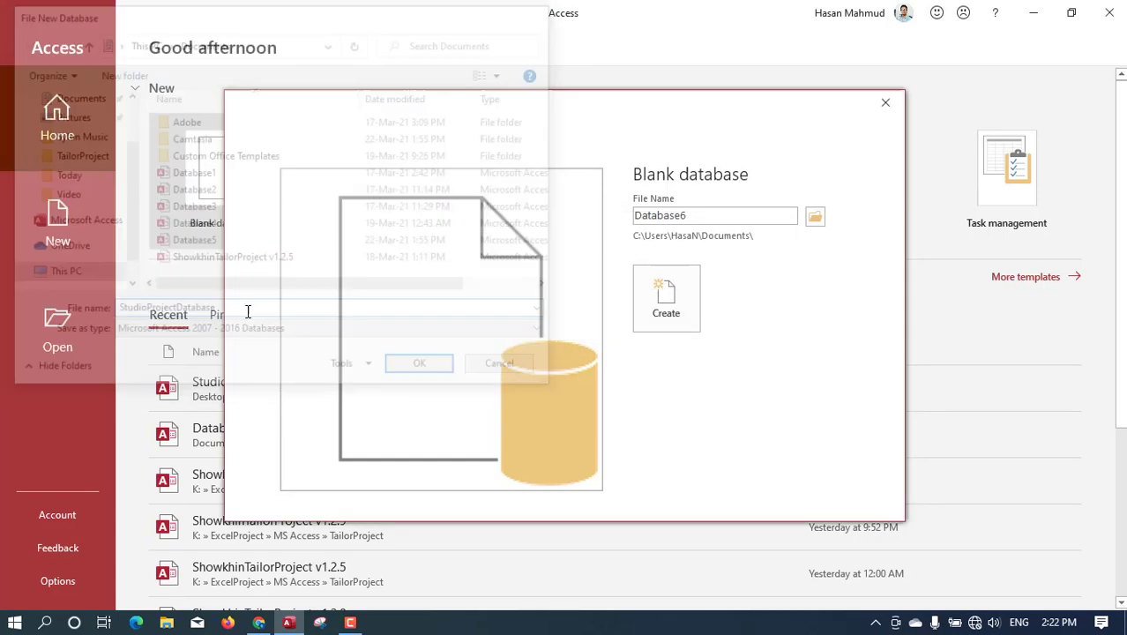
click(693, 291)
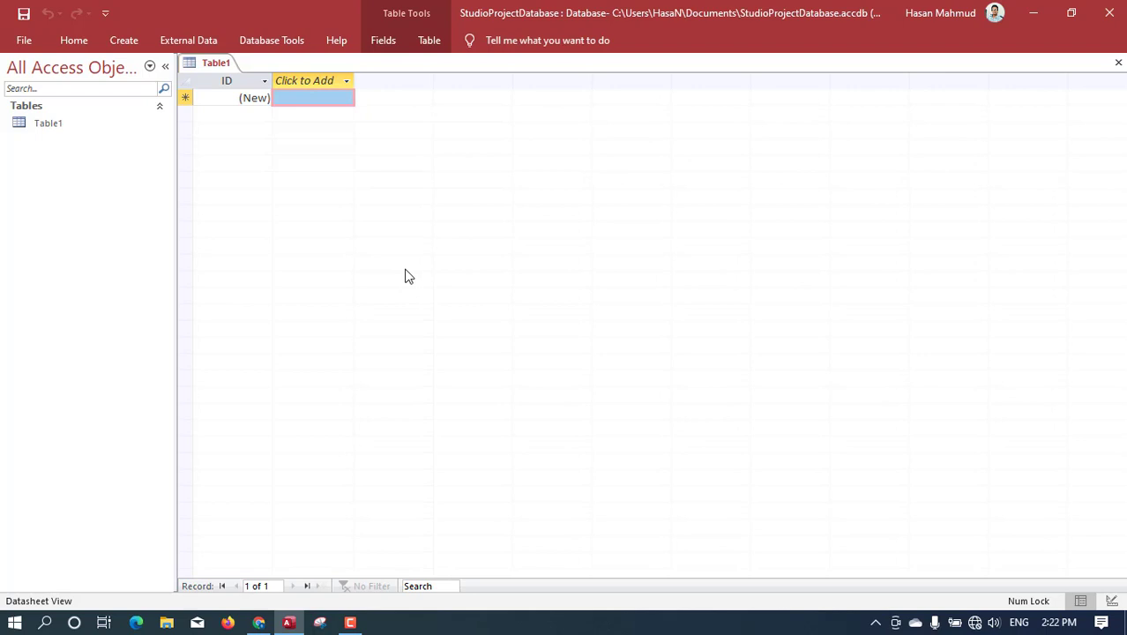
Save the new table as ProductList and open it in Design View.
key(ctrl+s)
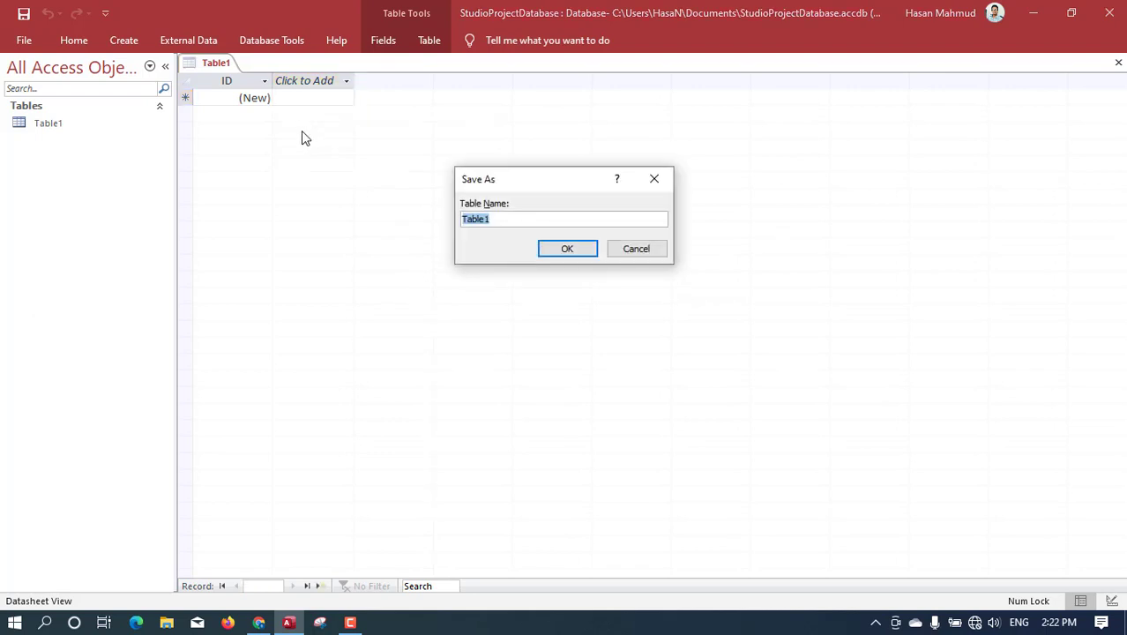
text(ProdutctList)
key(Return)
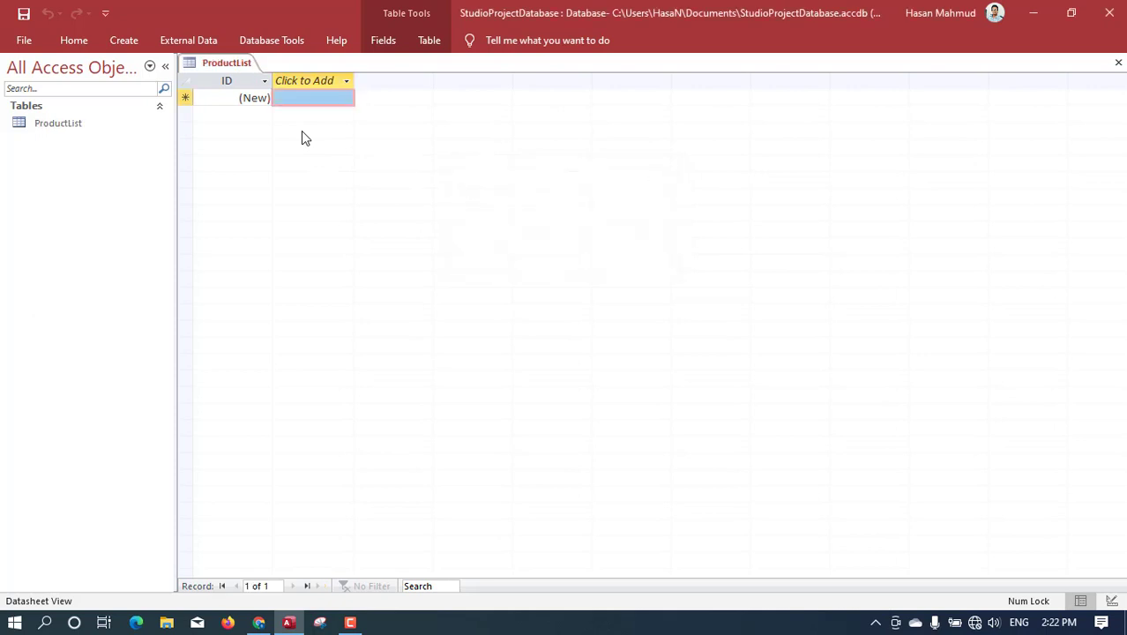
right_click(61, 124)
click(115, 152)
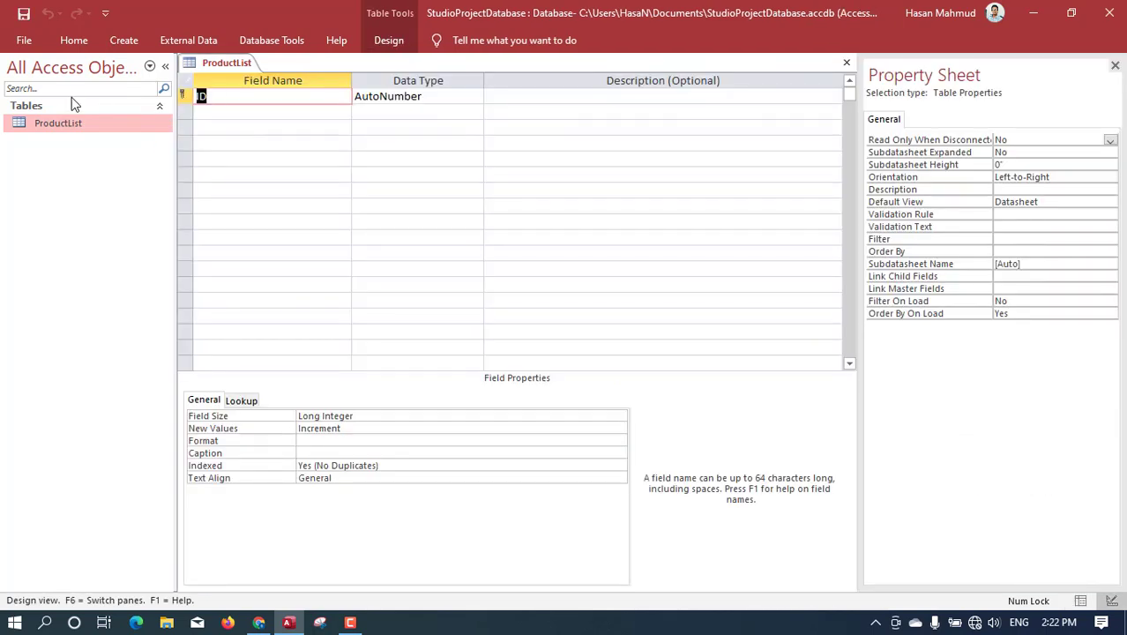
Rename the ID field to ProductName, set its data type to Short Text, and remove its primary key.
text(ProductNam3e)
key(Tab)
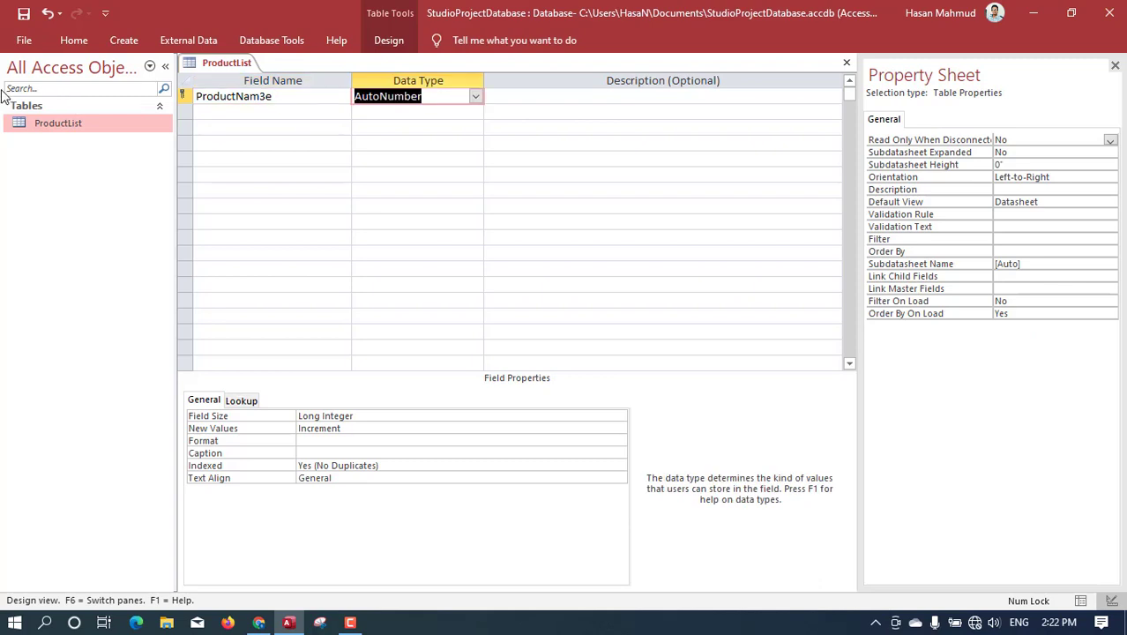
click(262, 97)
key(Delete)
click(418, 95)
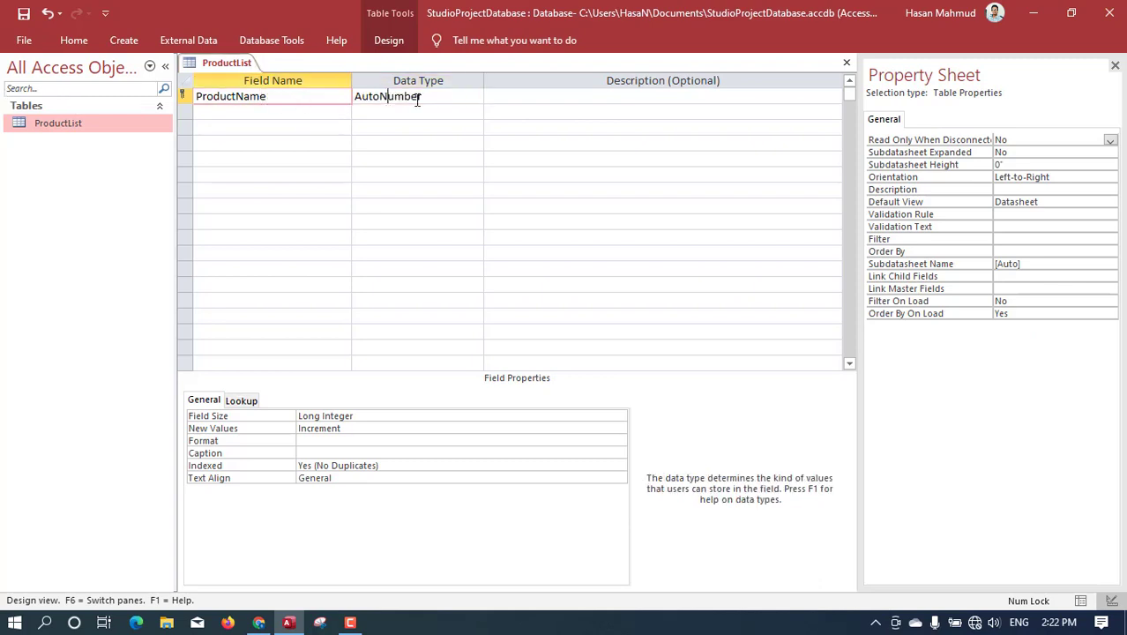
text(short Text)
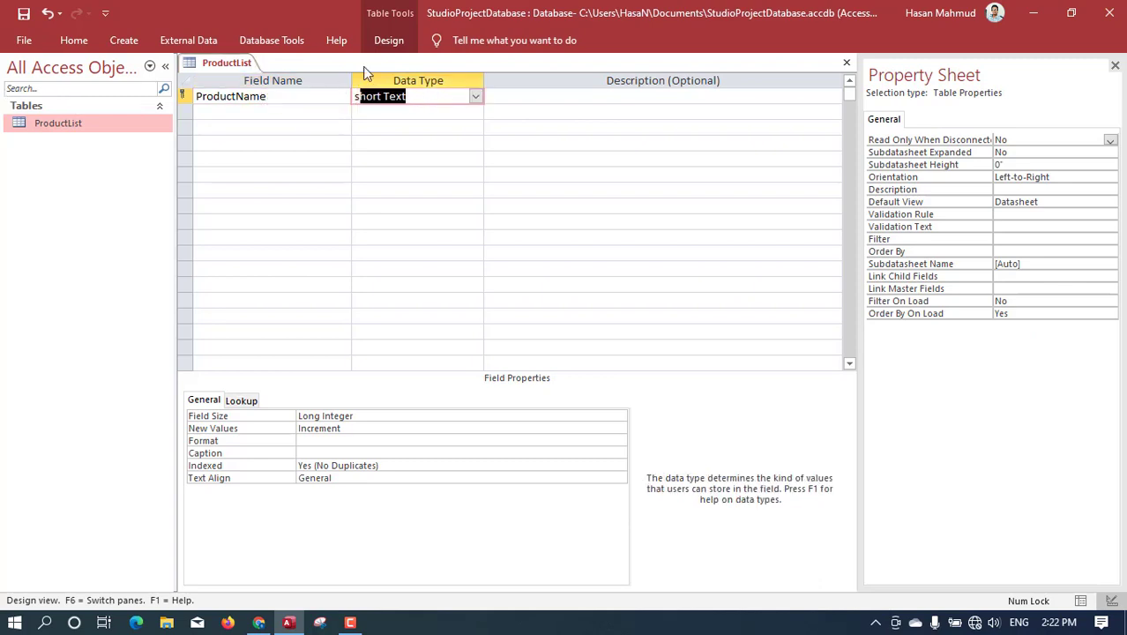
key(Tab)
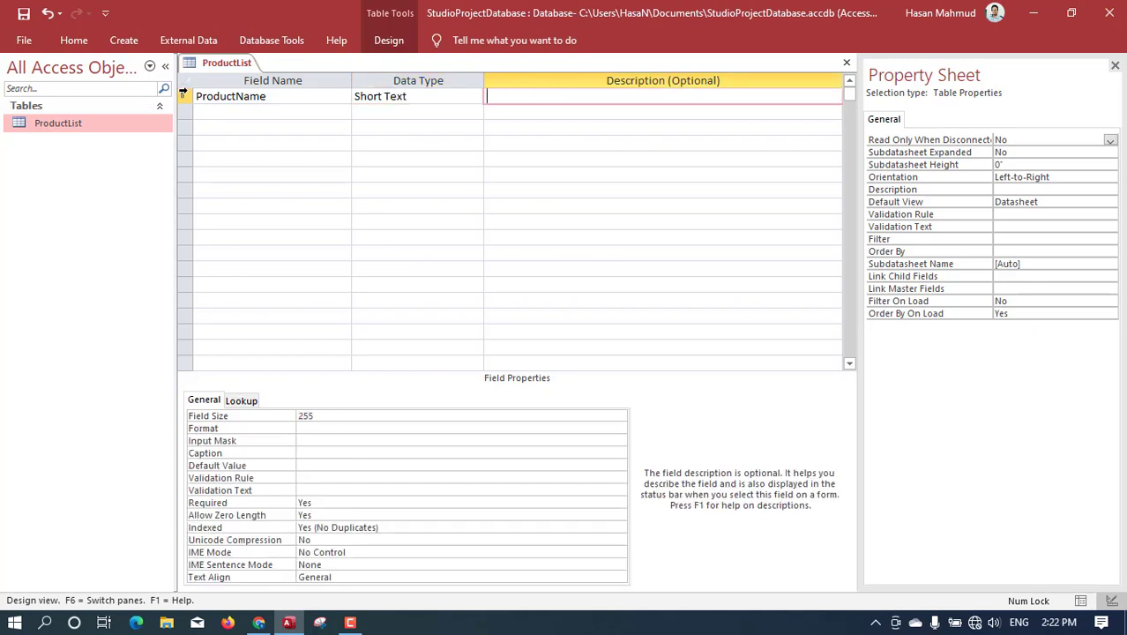
right_click(186, 96)
click(328, 103)
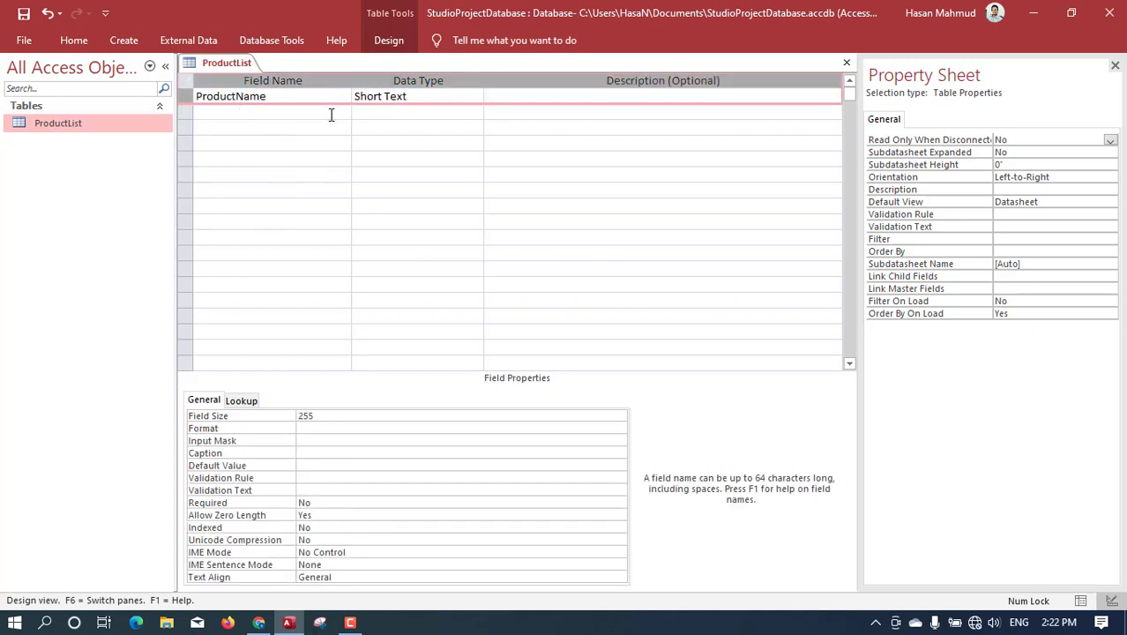
Add a ProductPrice field with the Number data type and a ProductNote field below ProductName.
click(331, 113)
text(Pro)
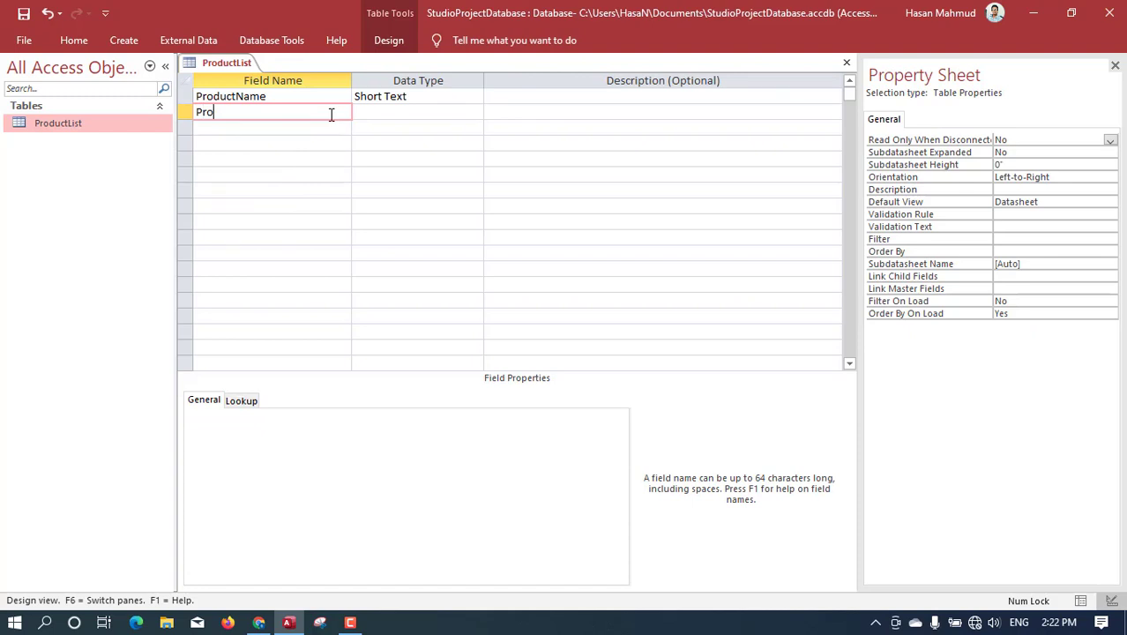
text(ductPrice)
key(Tab)
text(n)
key(Tab)
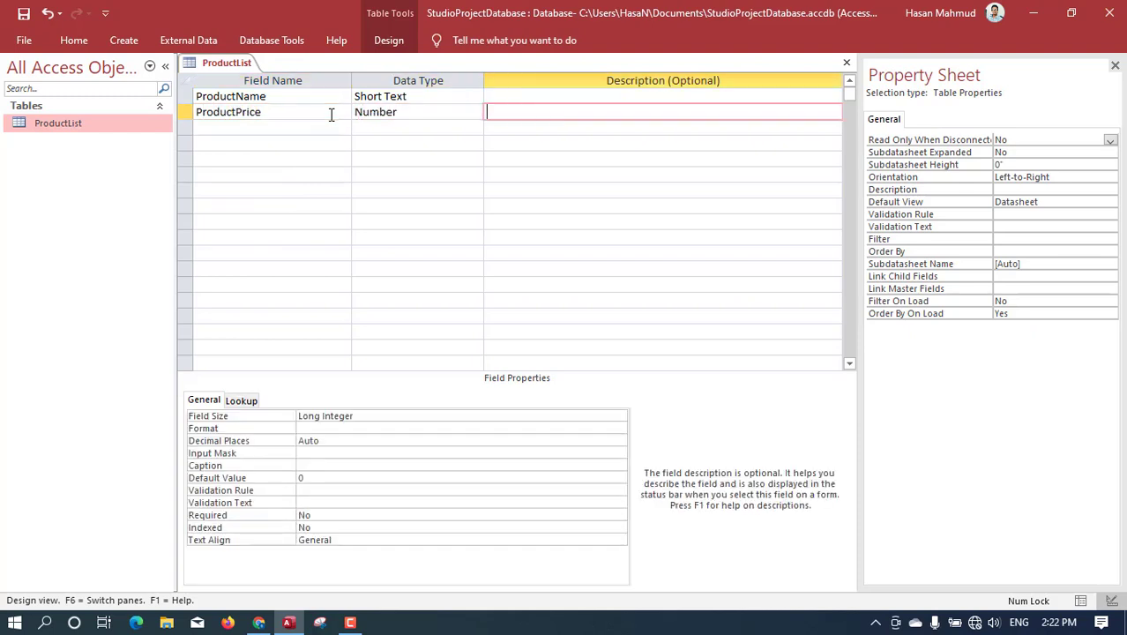
key(Tab)
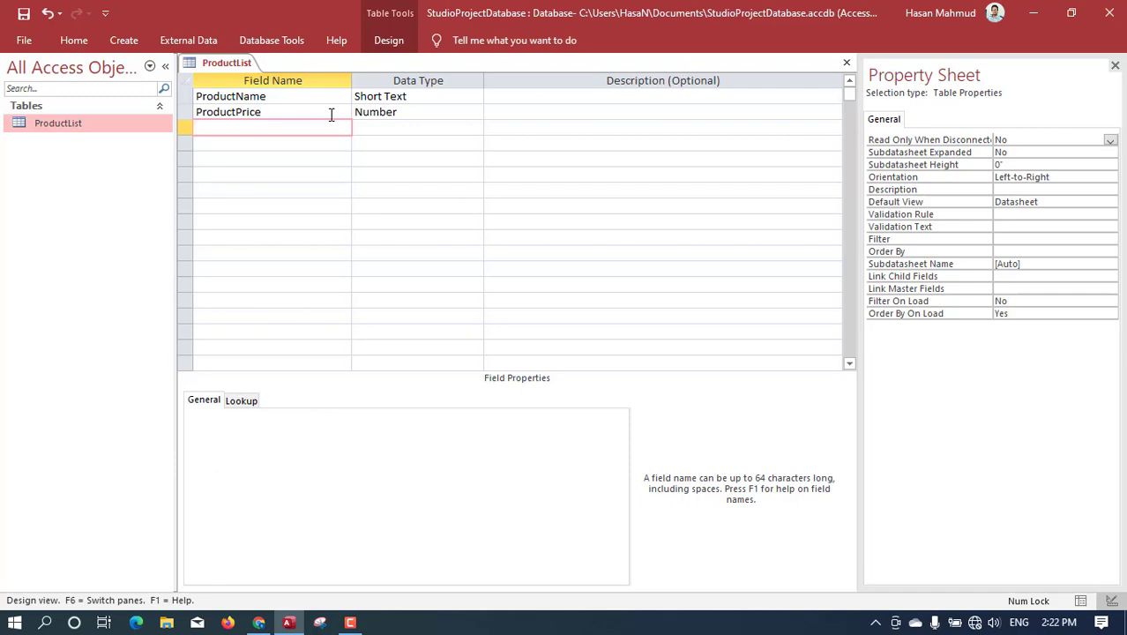
text(ProductNote)
key(Tab)
key(Tab)
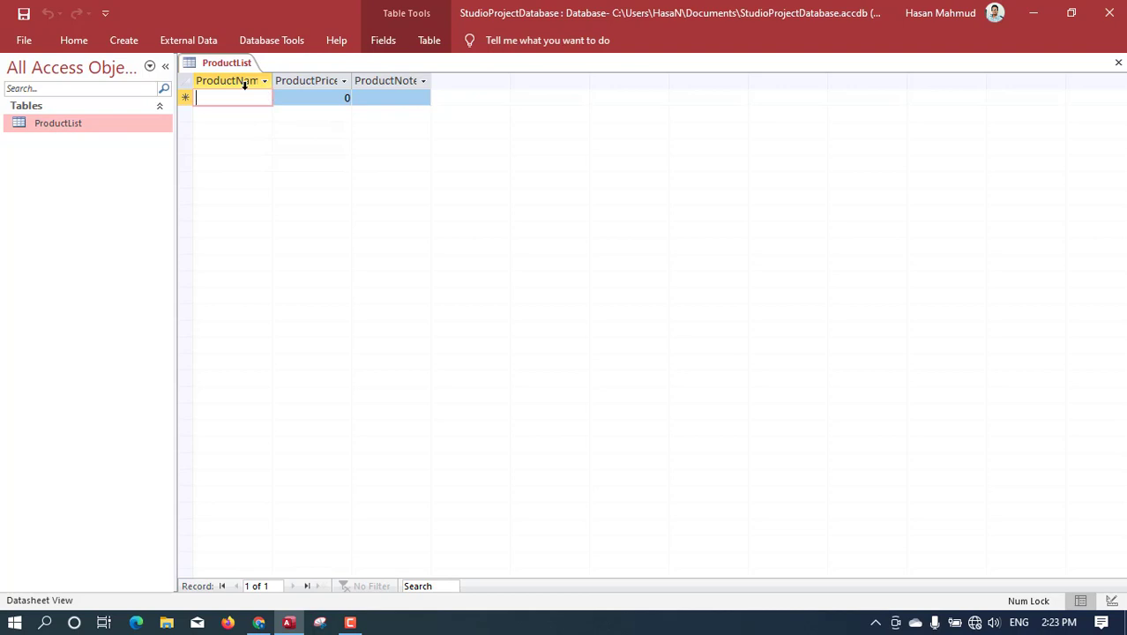
Enter the first product record: 3R Photo, price 25, note Best Quality.
text(3R Photo)
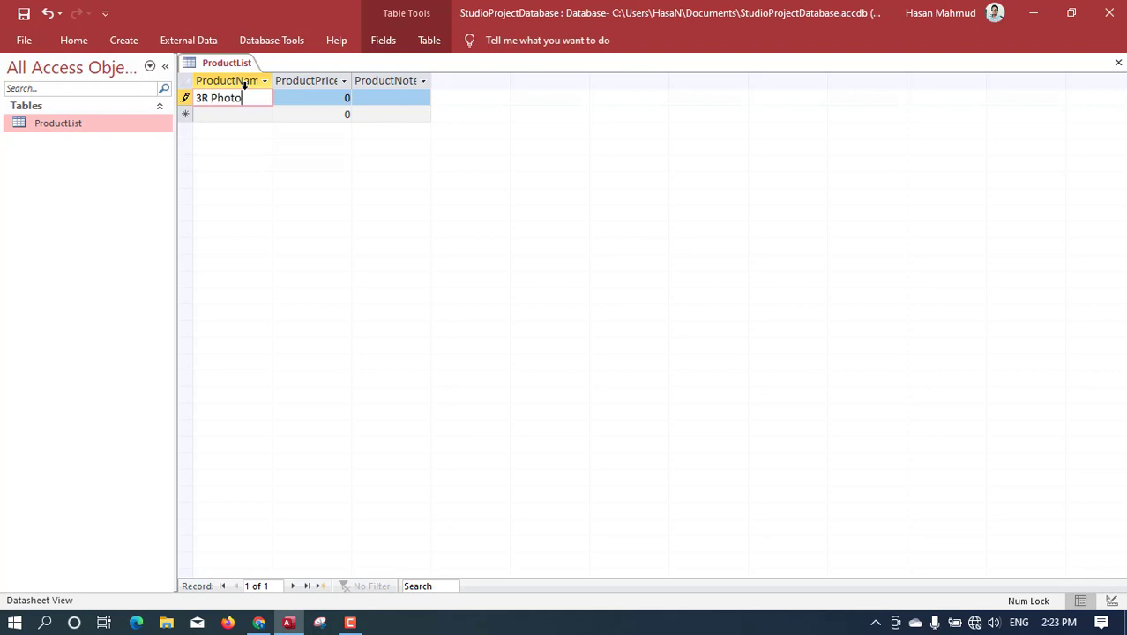
key(Tab)
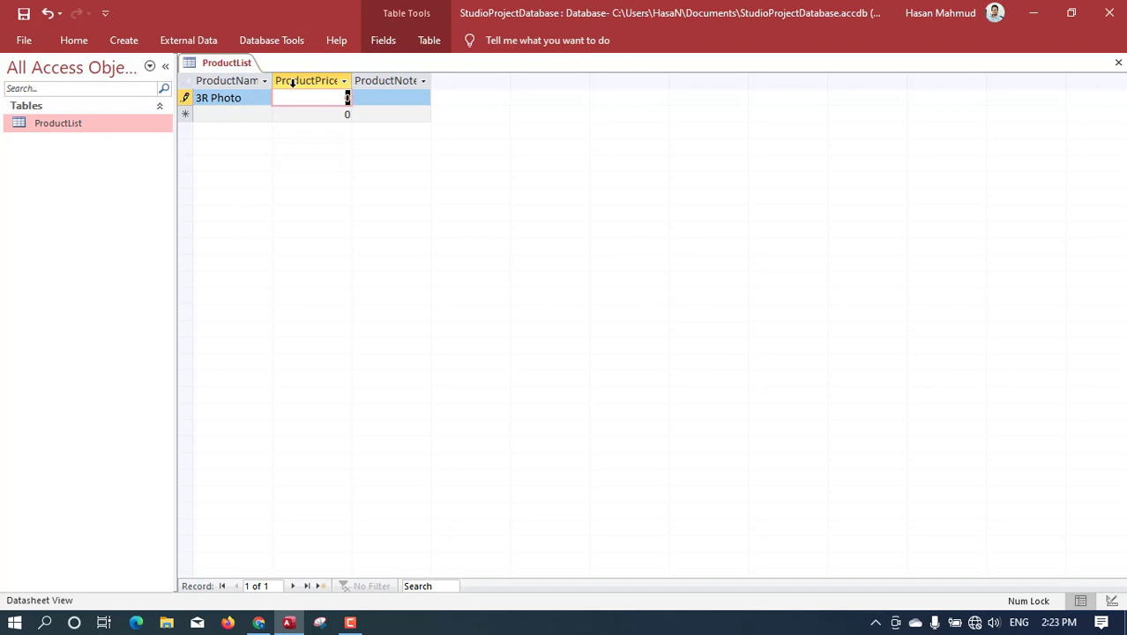
text(25)
key(Tab)
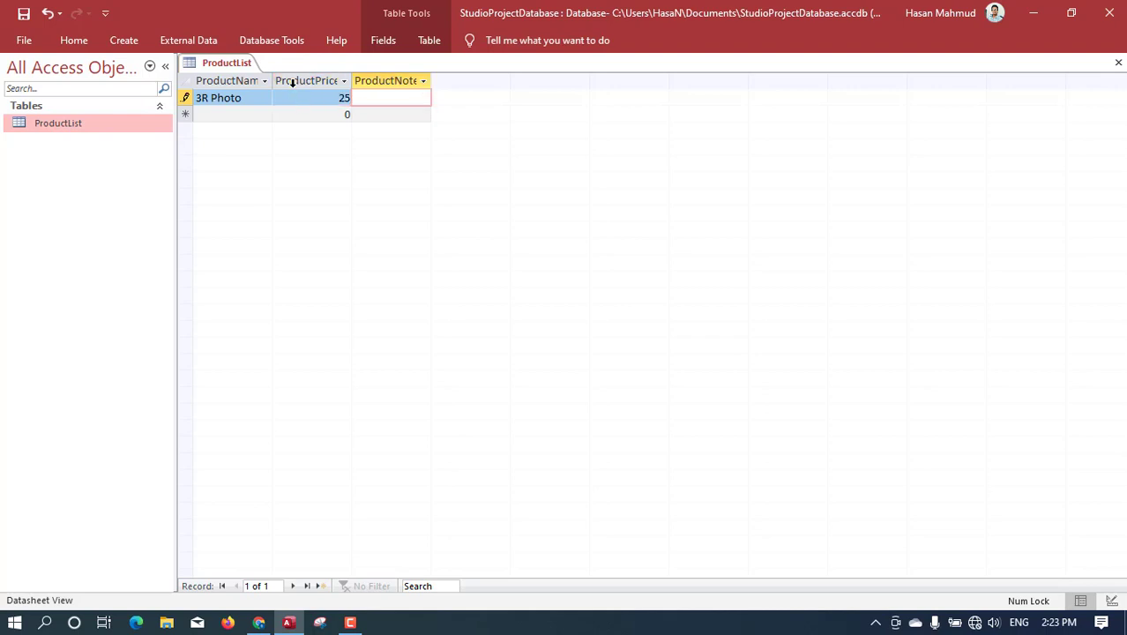
text(Best Quality)
key(Tab)
key(Tab)
key(shift+Tab)
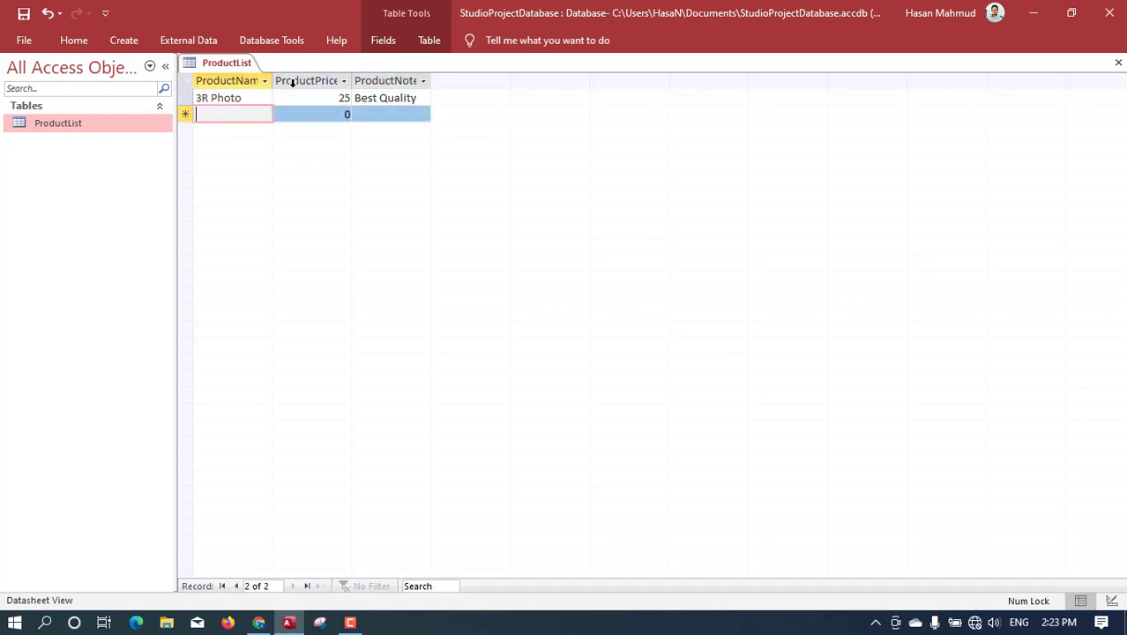
Enter a second product record: 3R Photo, price 20, note Normal Print.
text(3R Photo)
key(Tab)
text(20)
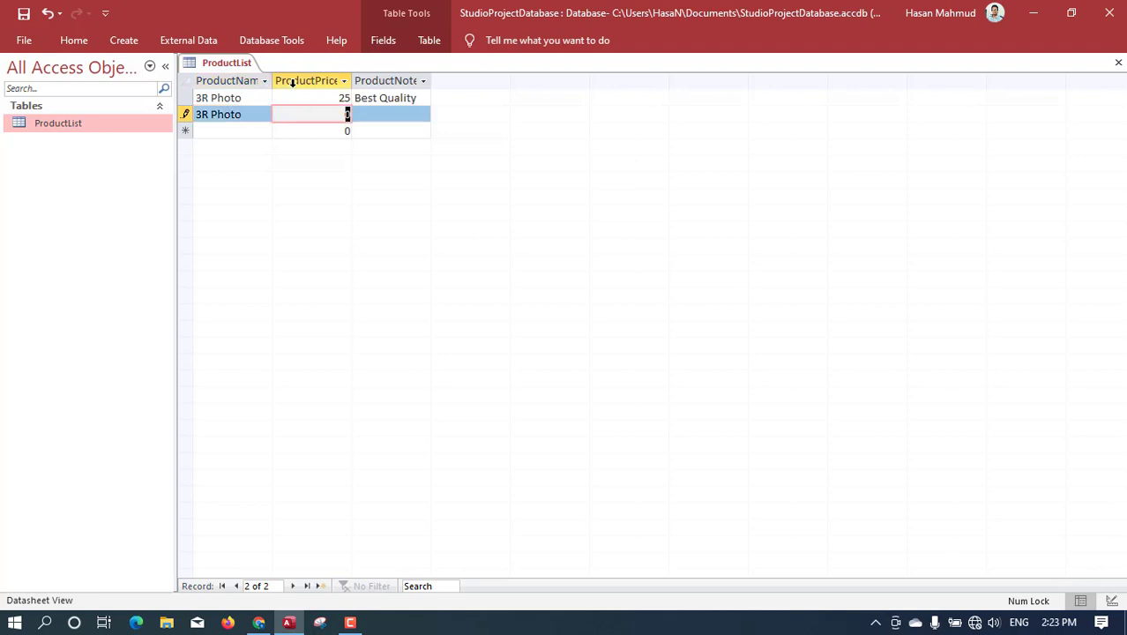
key(Tab)
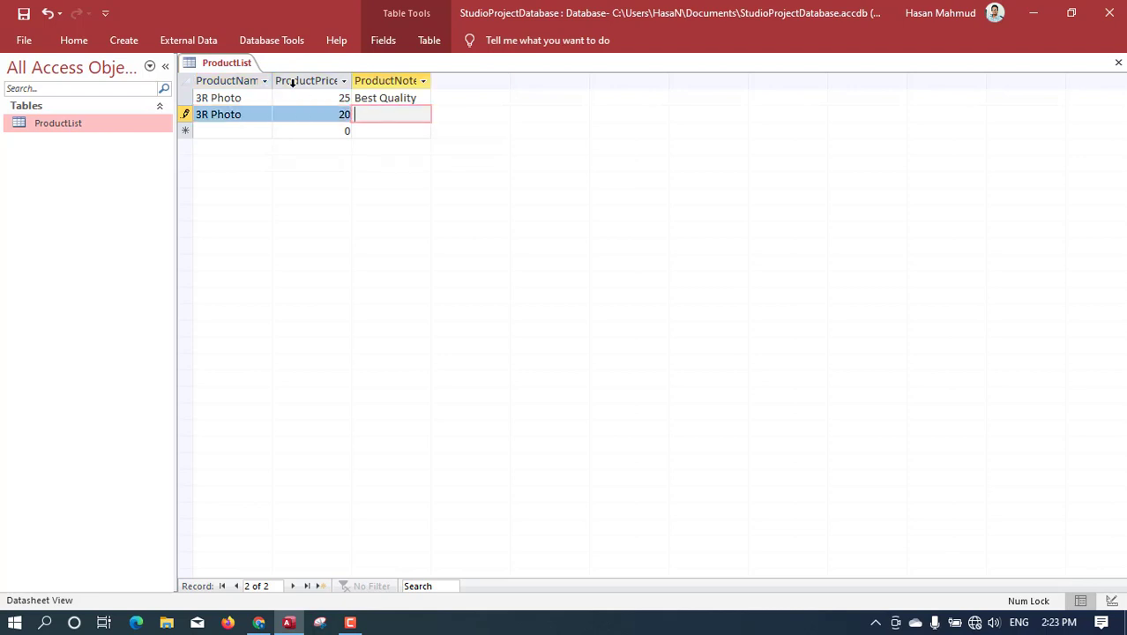
text(Normal Print)
key(Tab)
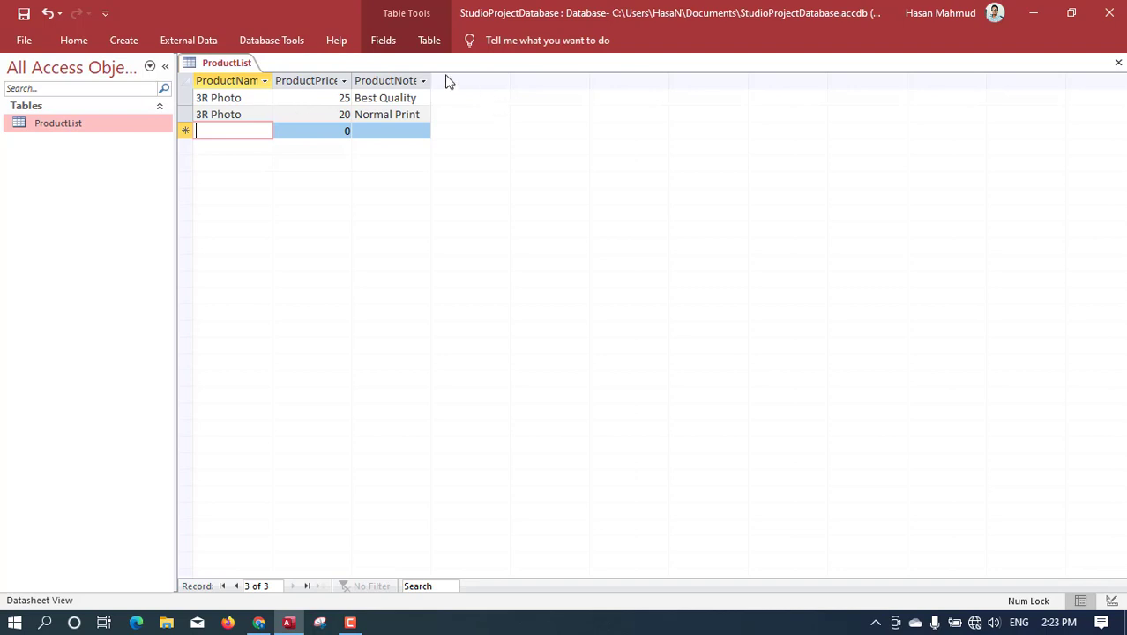
Extend the two product names to 3R Photo Best Quality and 3R Photo Normal Print.
click(252, 100)
click(257, 98)
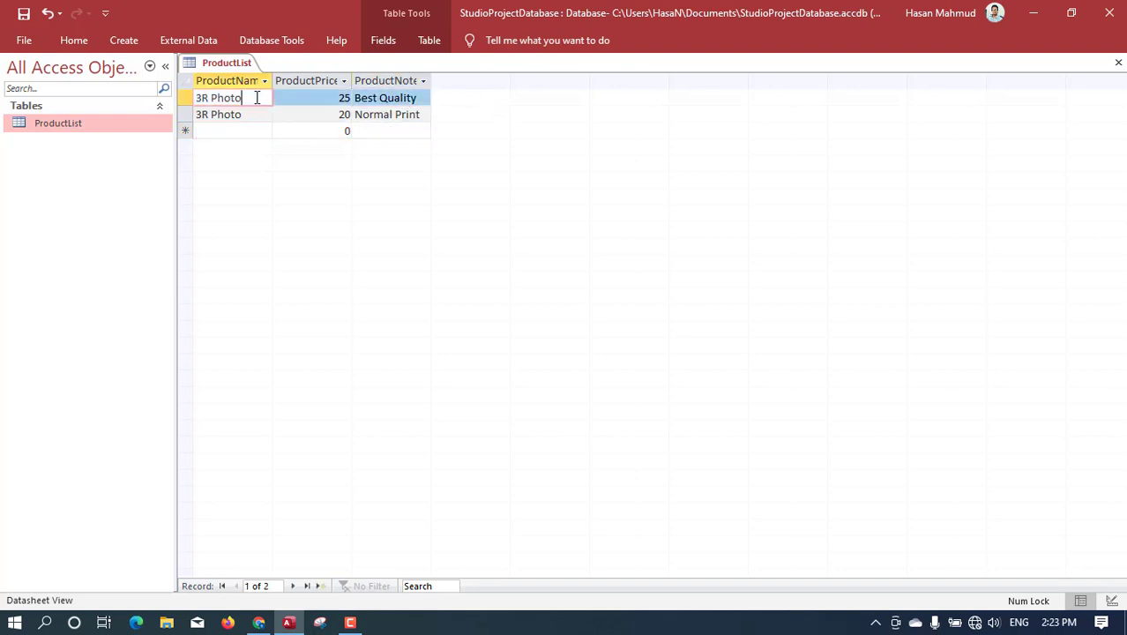
text(Best Quality)
key(Tab)
click(260, 114)
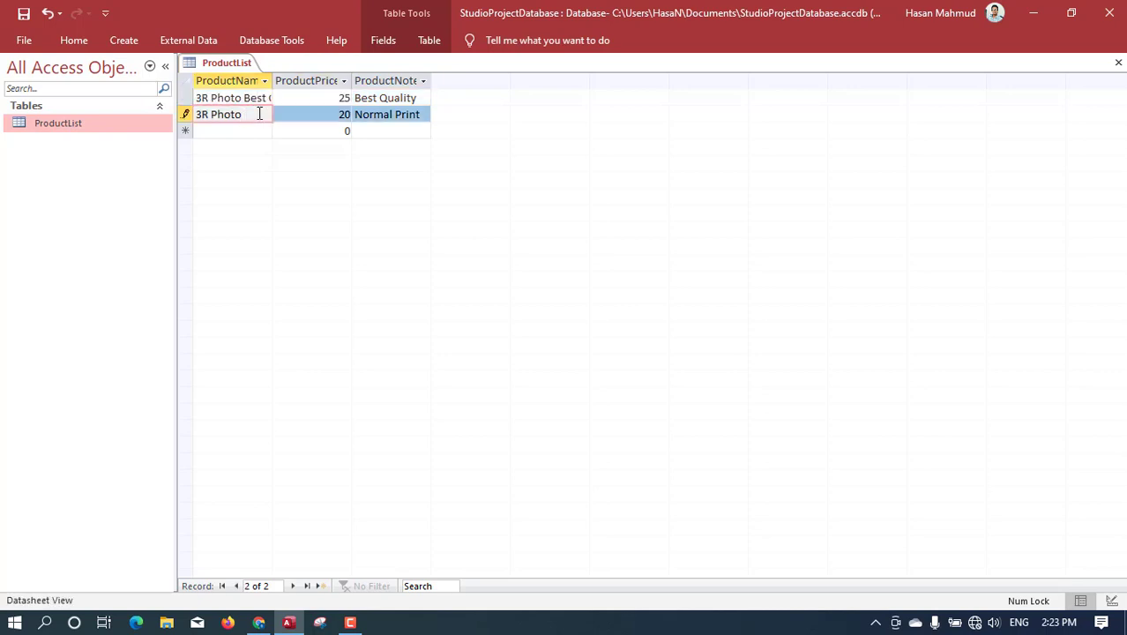
text(Normal Print)
key(Tab)
Delete the ProductNote field with its data, and close and reopen the ProductList table.
click(370, 79)
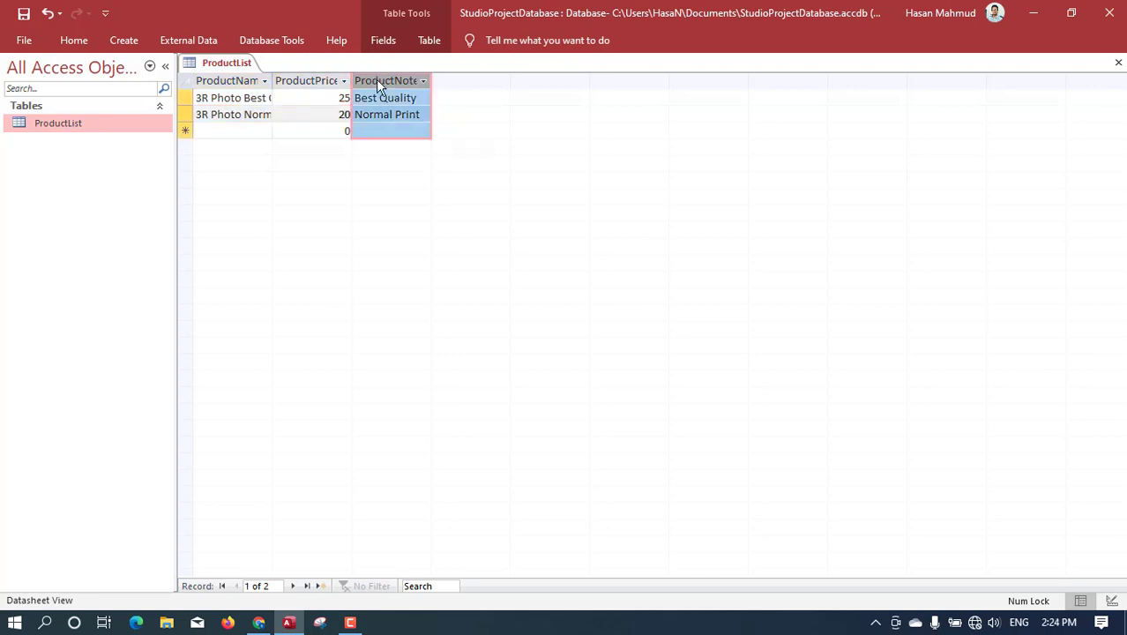
key(Delete)
click(552, 363)
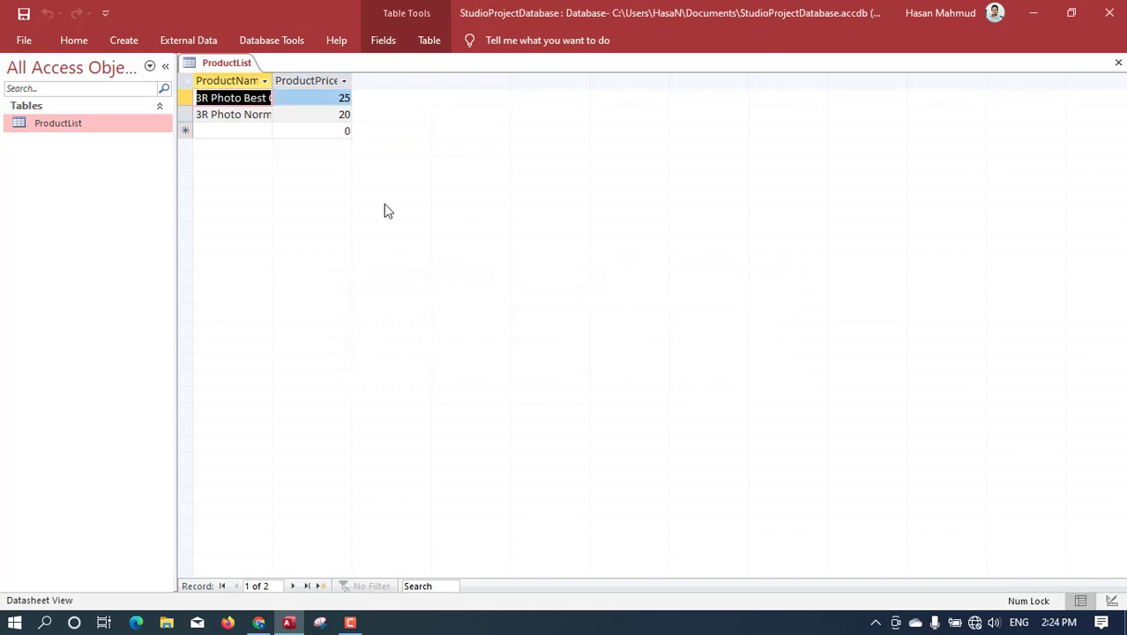
text(s)
key(Escape)
key(ctrl+w)
double_click(56, 128)
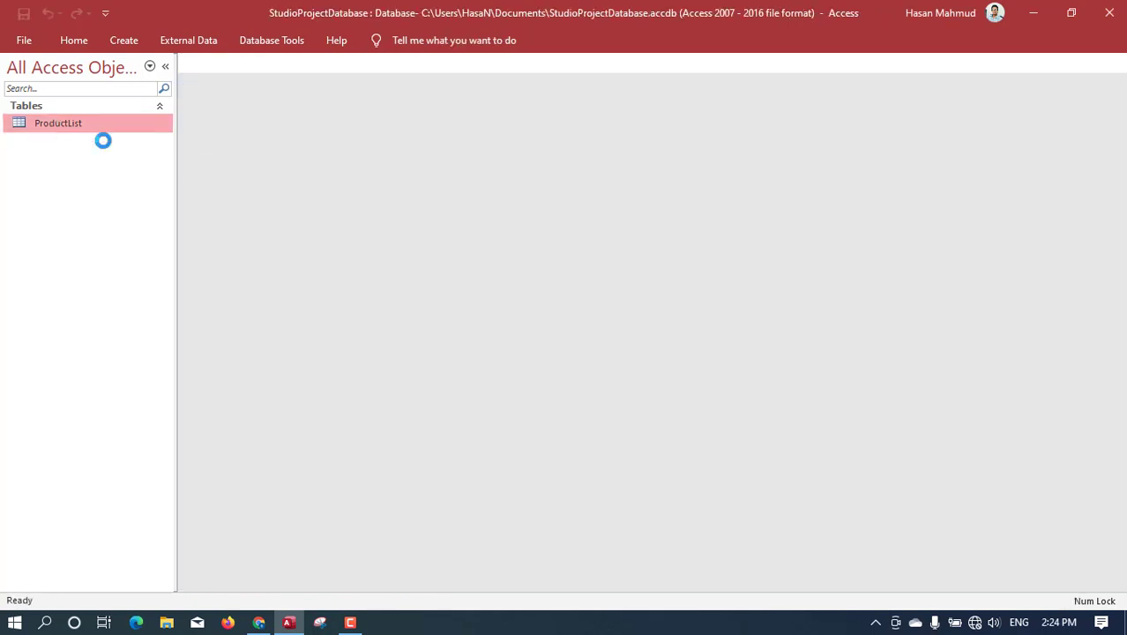
Add a third product record to the ProductList table: 10R Frame (Golden), price 200.
click(269, 80)
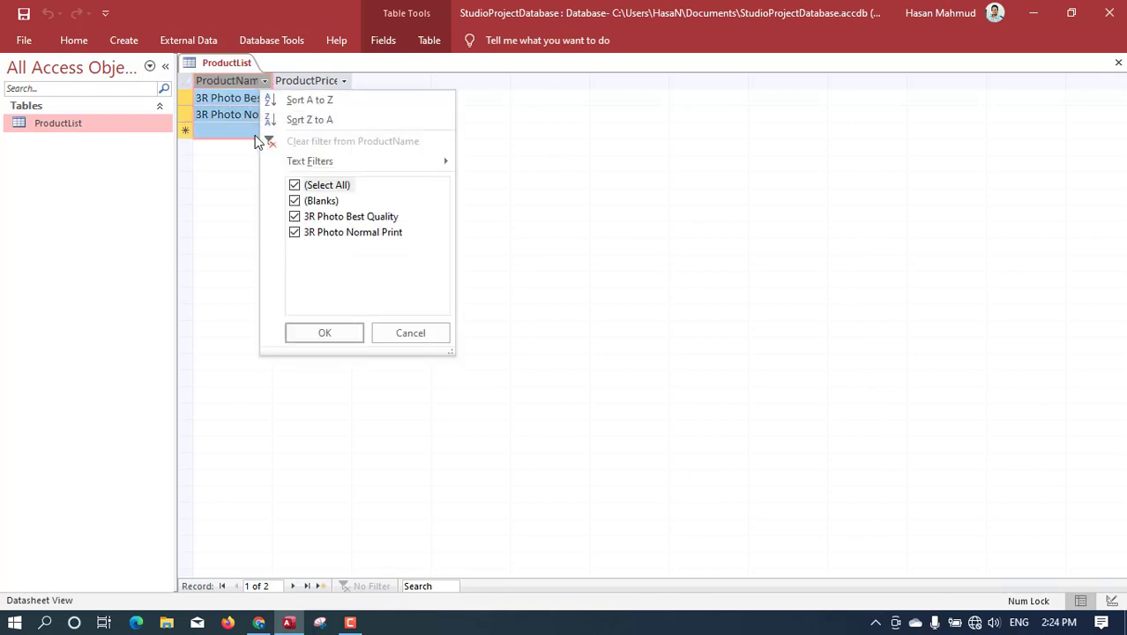
click(234, 131)
click(236, 133)
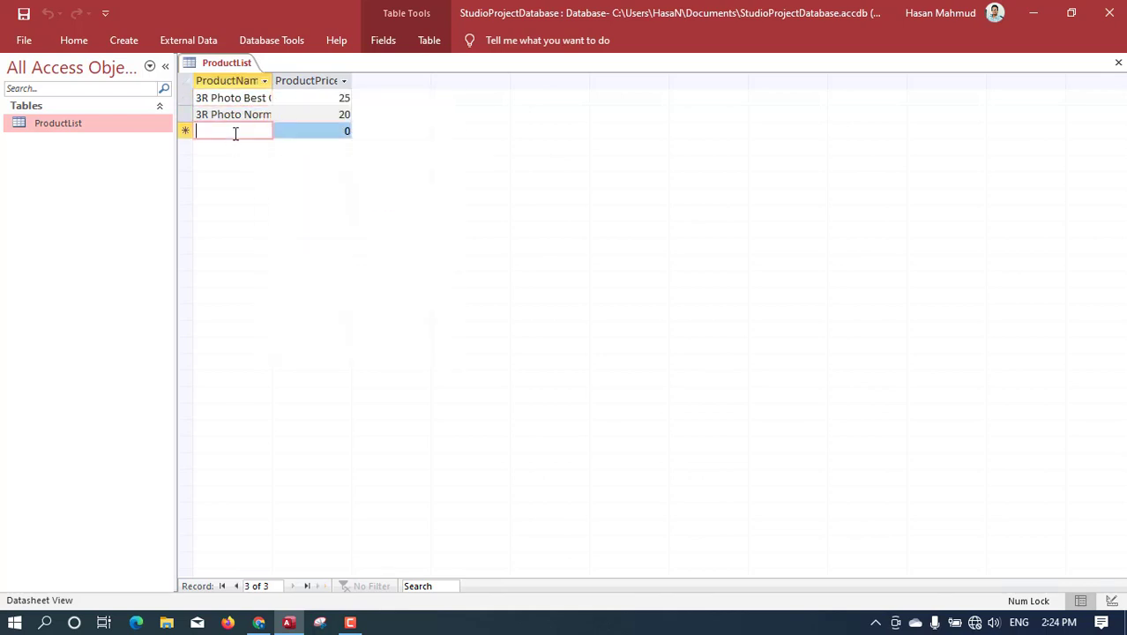
text(140)
key(BackSpace)
key(BackSpace)
key(BackSpace)
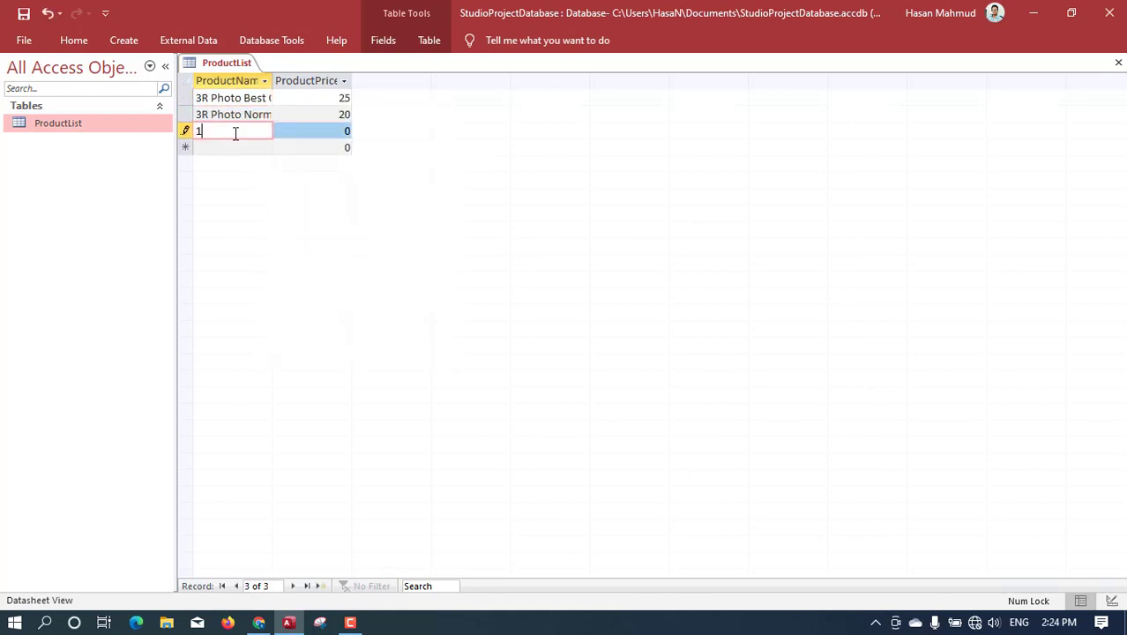
text(10R Frame Go)
key(BackSpace)
key(BackSpace)
text(()
key(BackSpace)
text((Golden))
key(Tab)
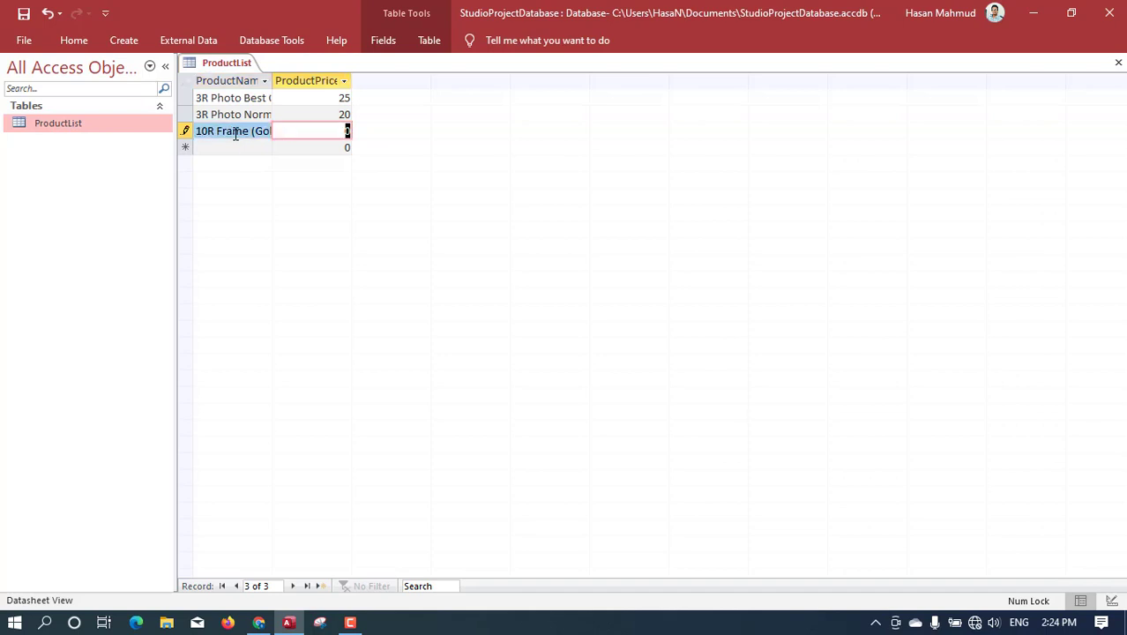
text(200)
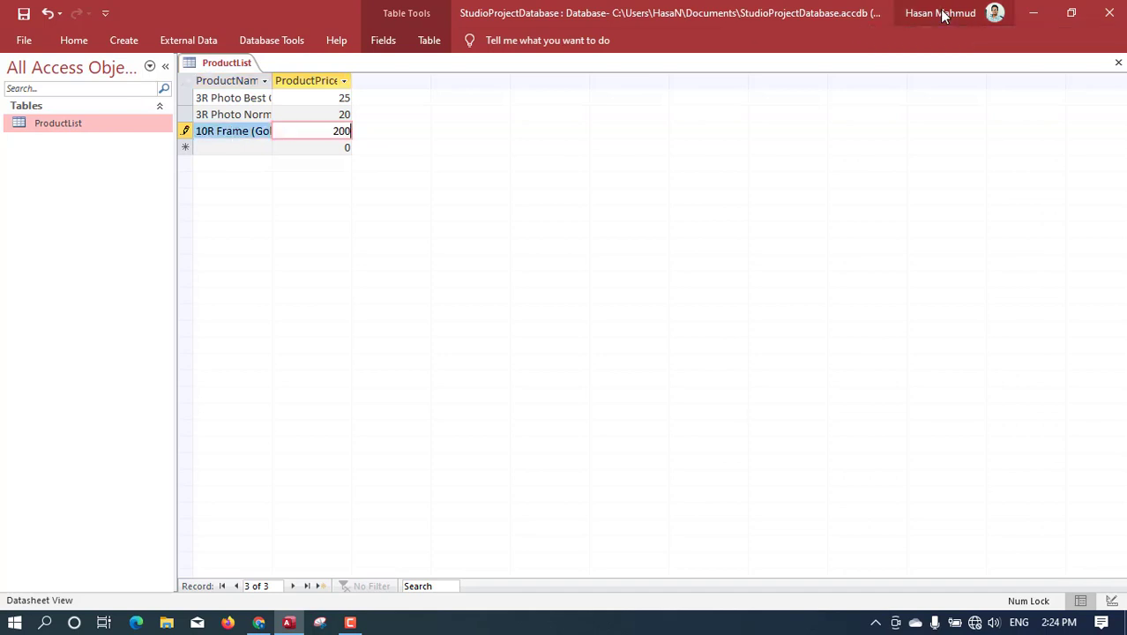
key(Tab)
Add a fourth product record: 10R Frame (Glash), price 400.
text(10R R)
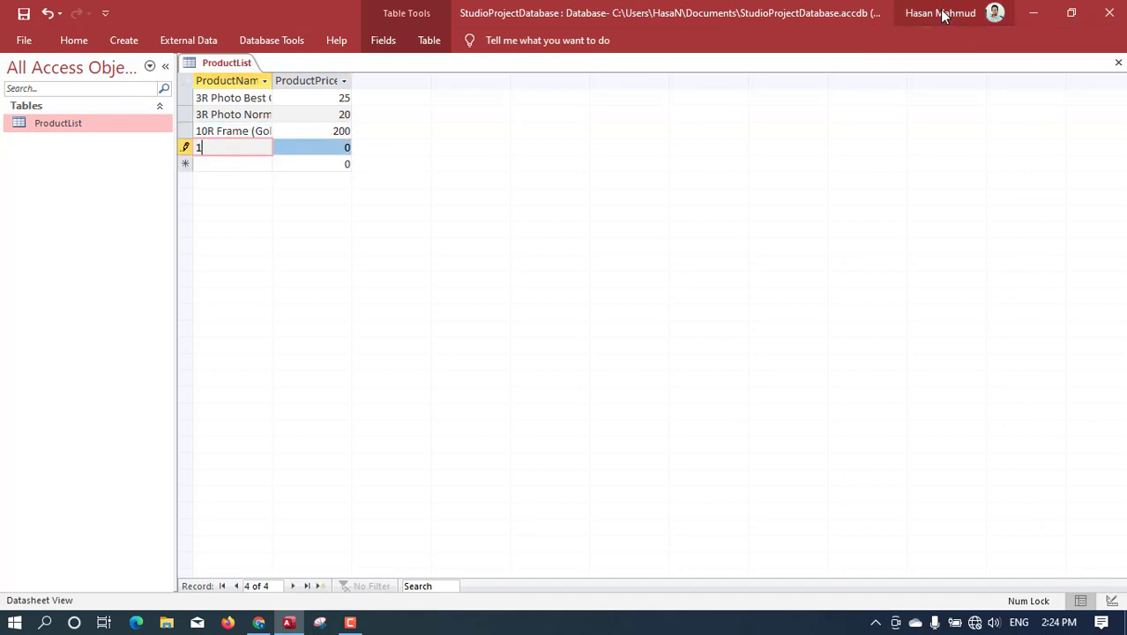
key(BackSpace)
text(Frame ()
text(Black)
key(BackSpace)
key(BackSpace)
key(BackSpace)
key(BackSpace)
key(BackSpace)
text(Glash))
key(Tab)
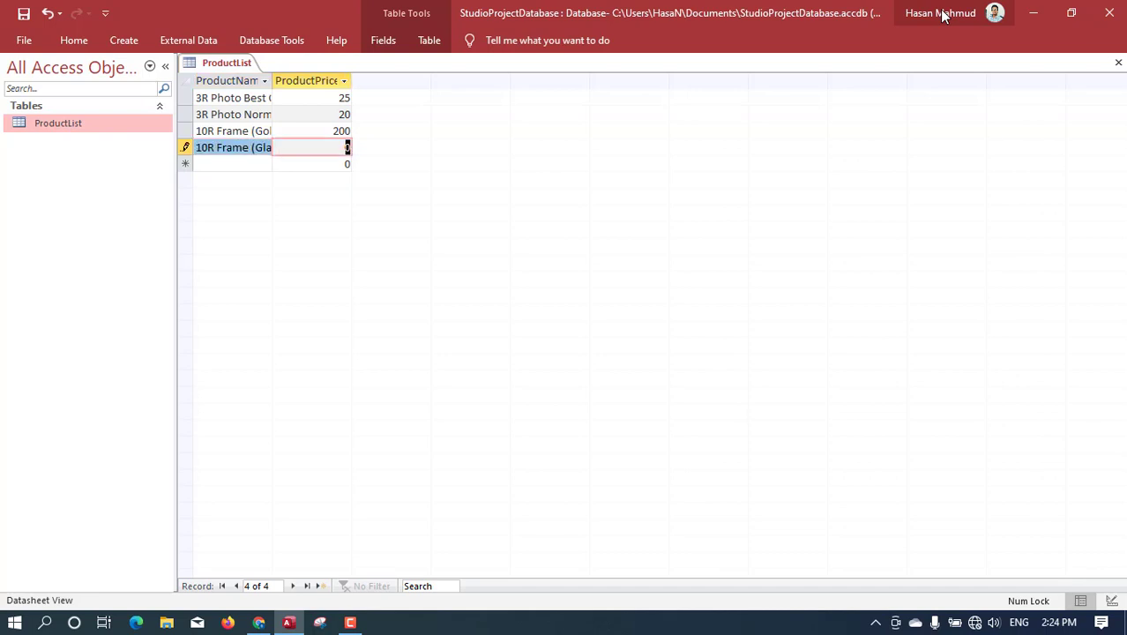
text(400)
key(Tab)
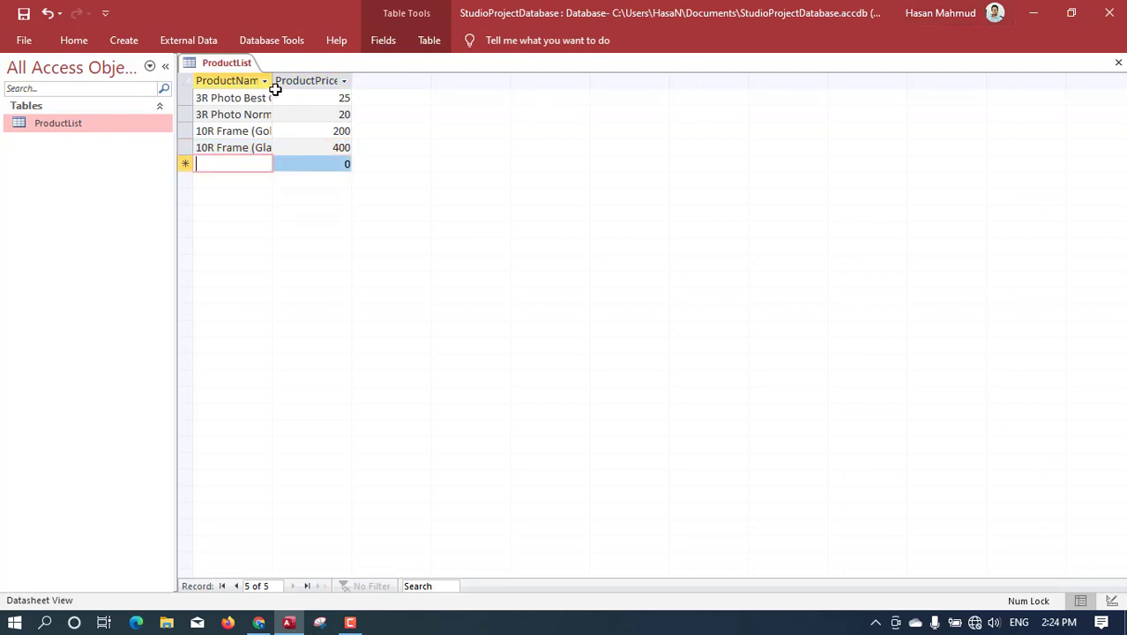
Widen the ProductName column to fit the names and add the product record PP Size Photo Lab Print with price 10.
drag(273, 83, 338, 83)
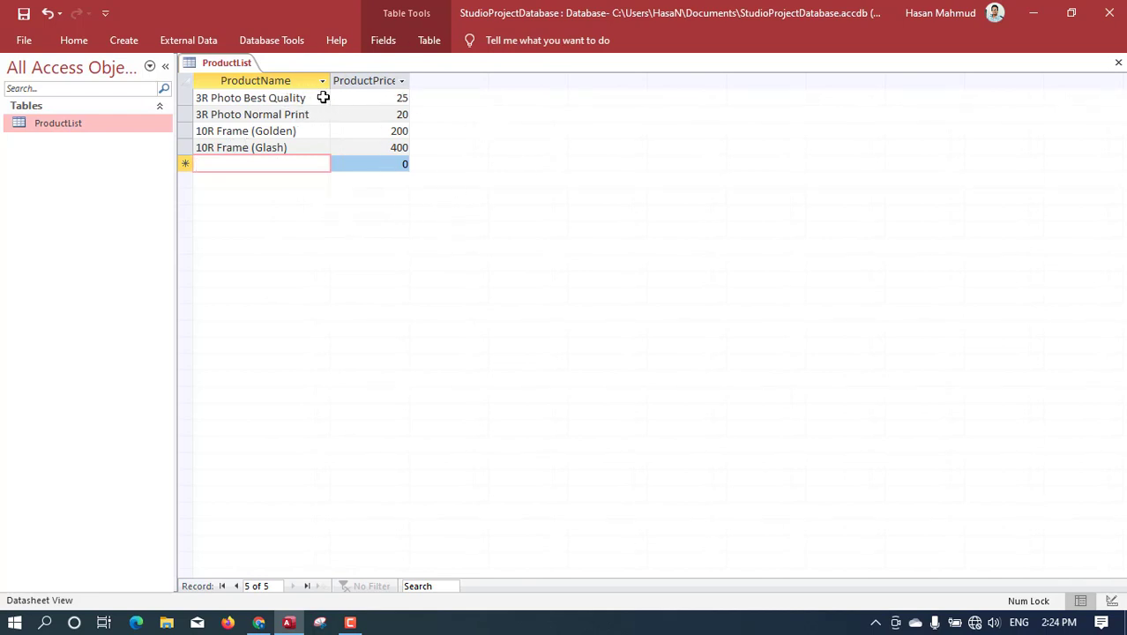
text(PP S)
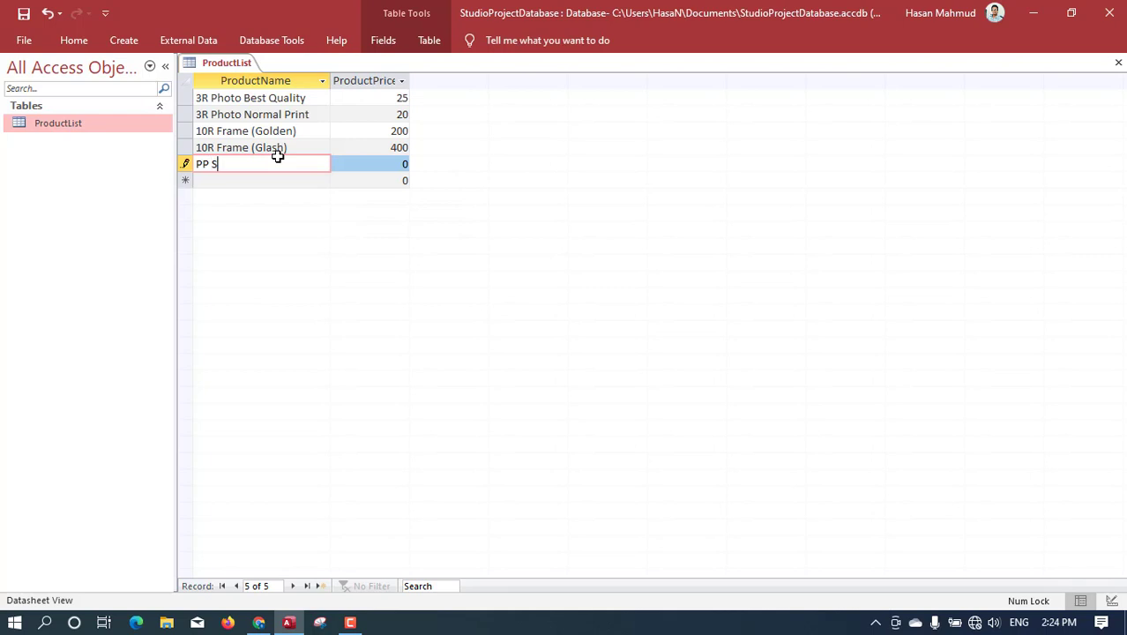
text(ize Photo Lab Print)
key(Tab)
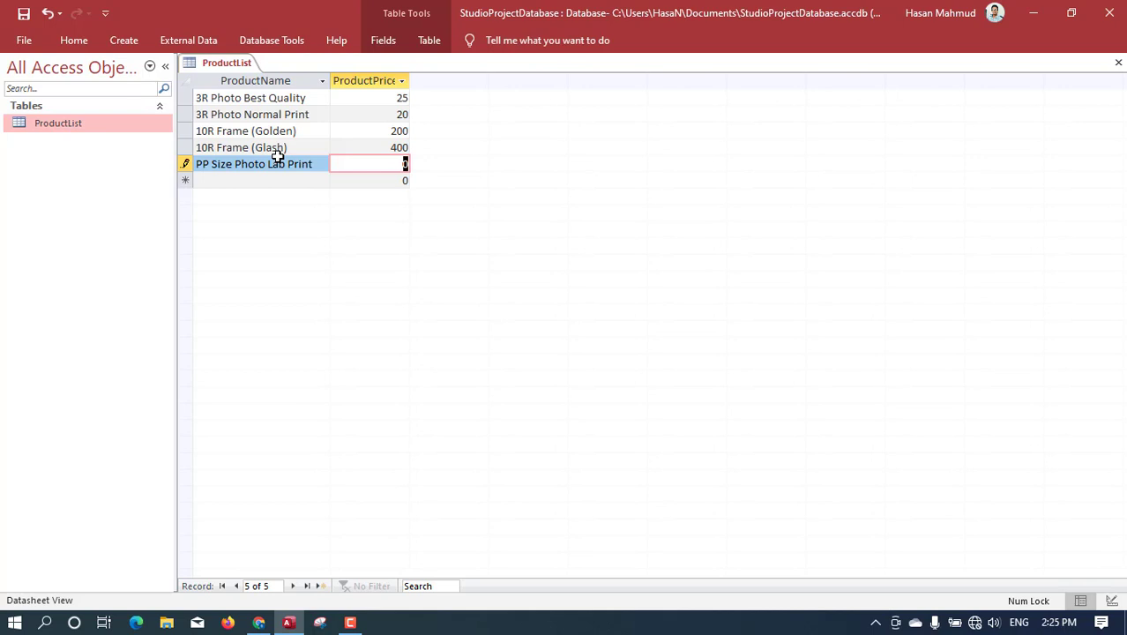
text(0)
key(Return)
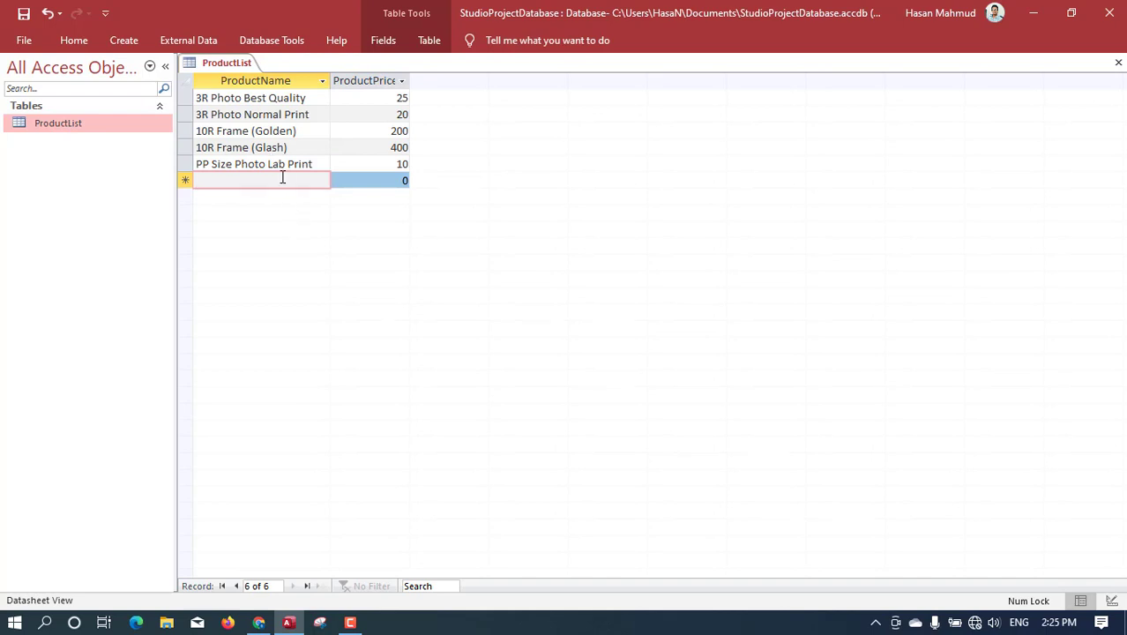
Widen the ProductName and ProductPrice columns slightly, and close the ProductList table.
click(318, 164)
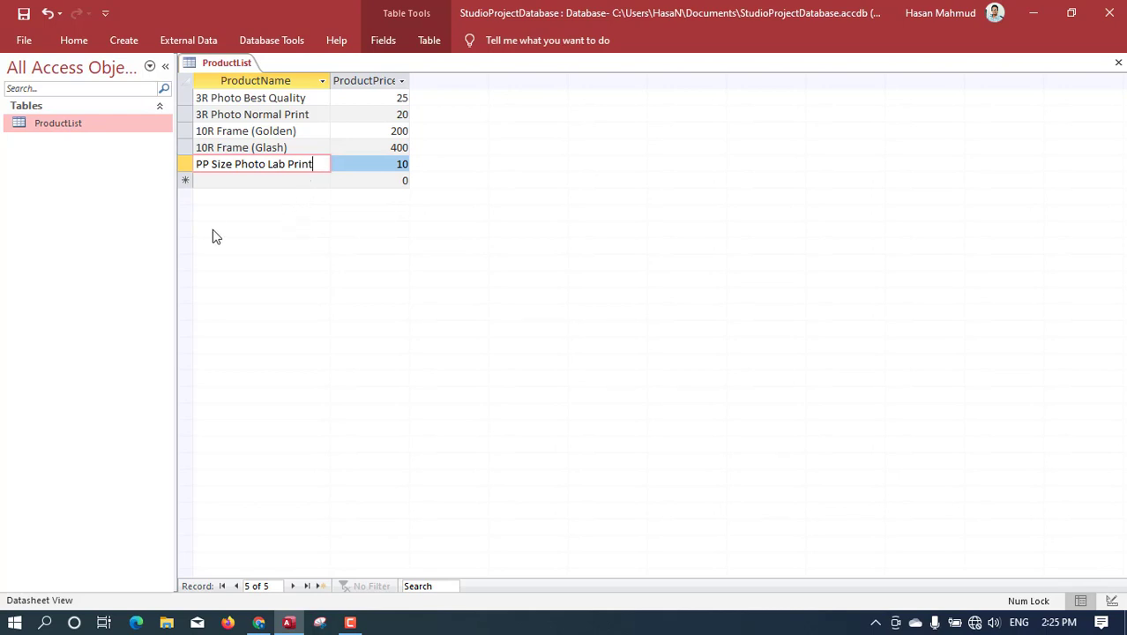
click(323, 80)
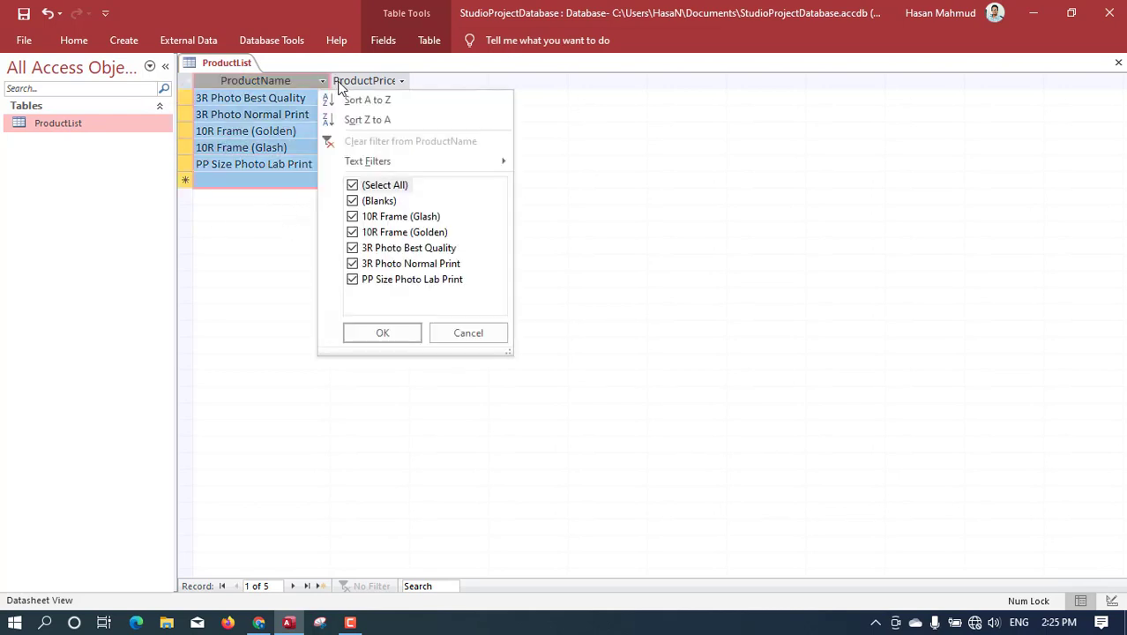
click(225, 202)
click(268, 164)
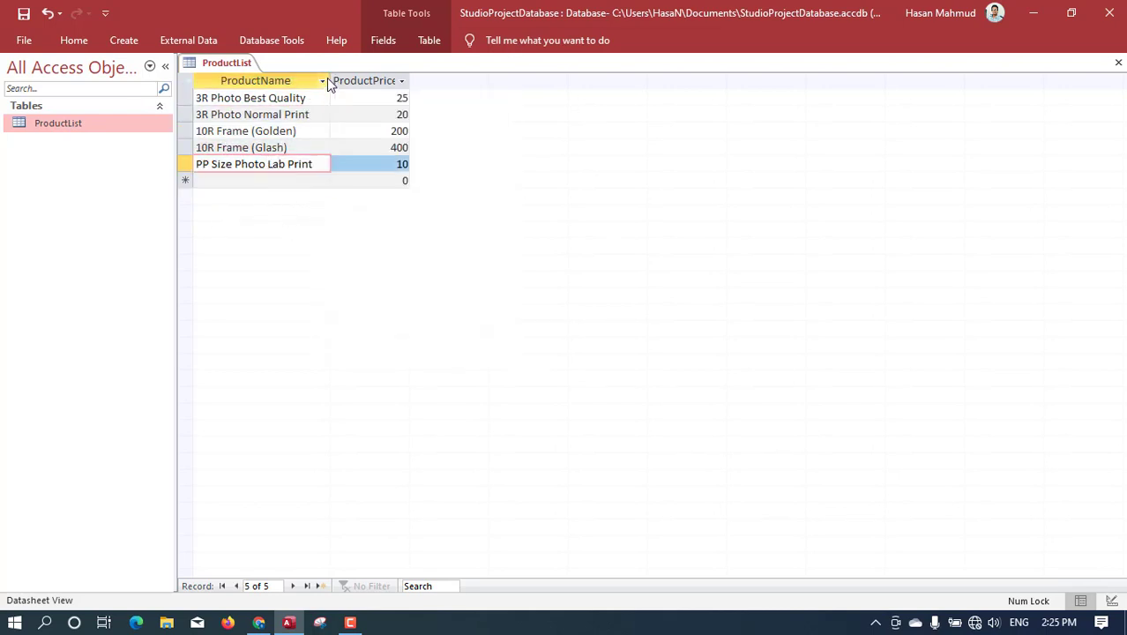
drag(332, 82, 342, 83)
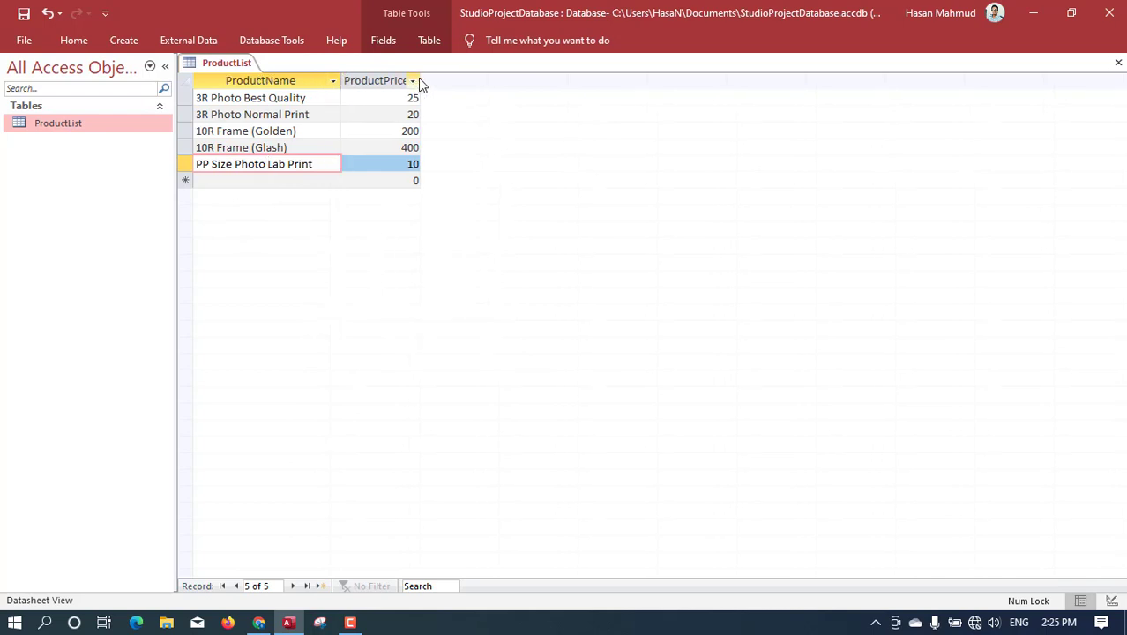
drag(420, 80, 428, 81)
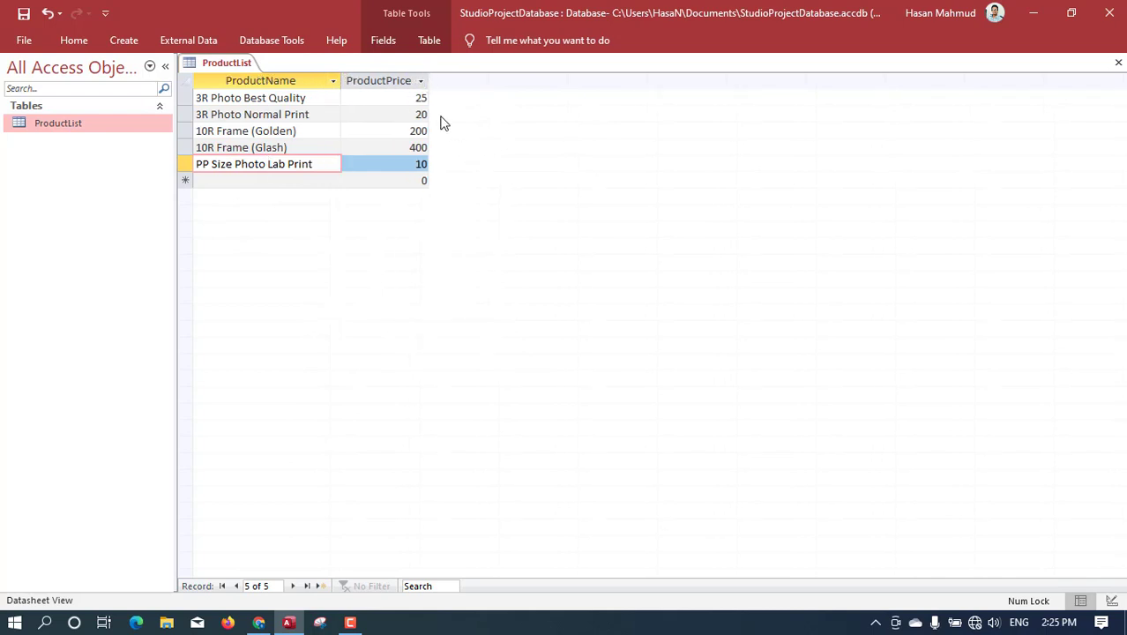
key(ctrl+w)
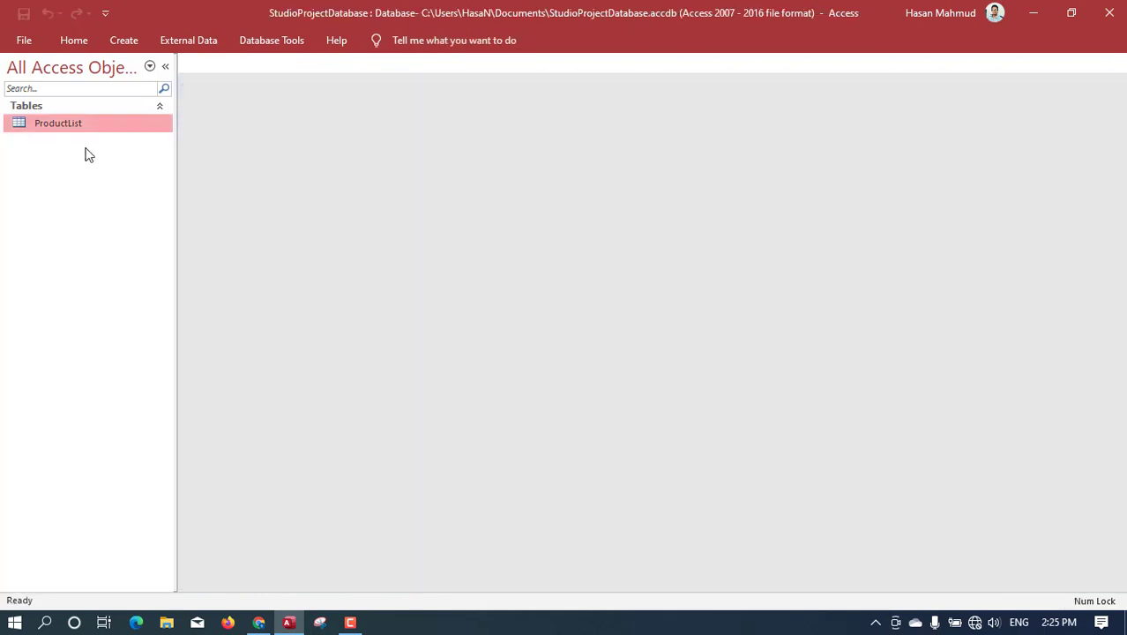
Reopen the ProductList table to check the entered products and prices, and close it again.
double_click(77, 127)
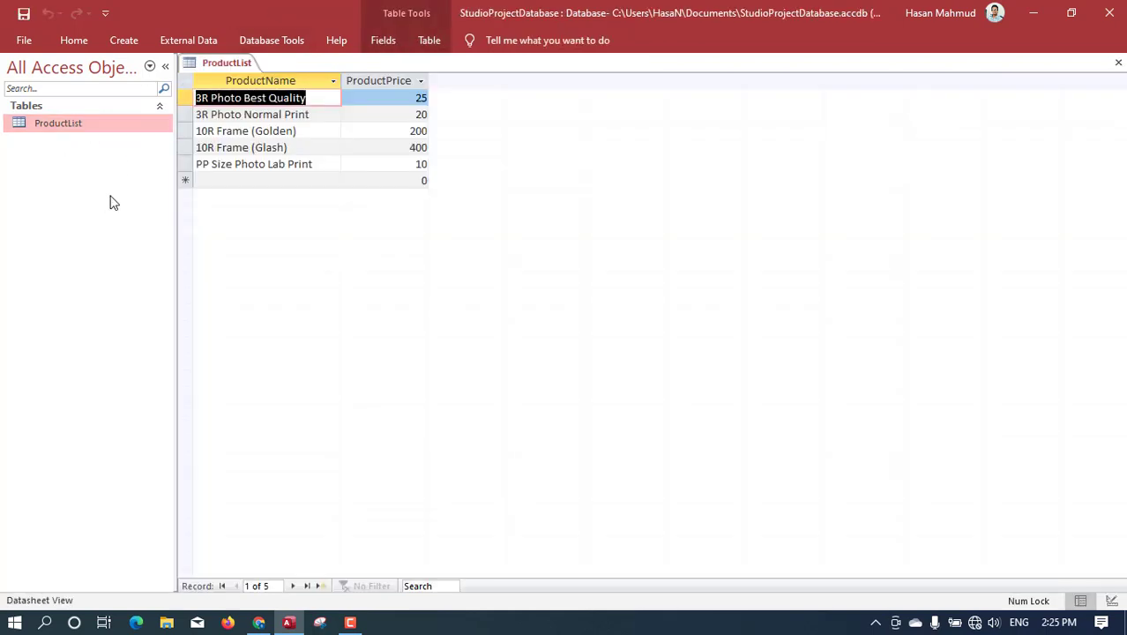
click(376, 98)
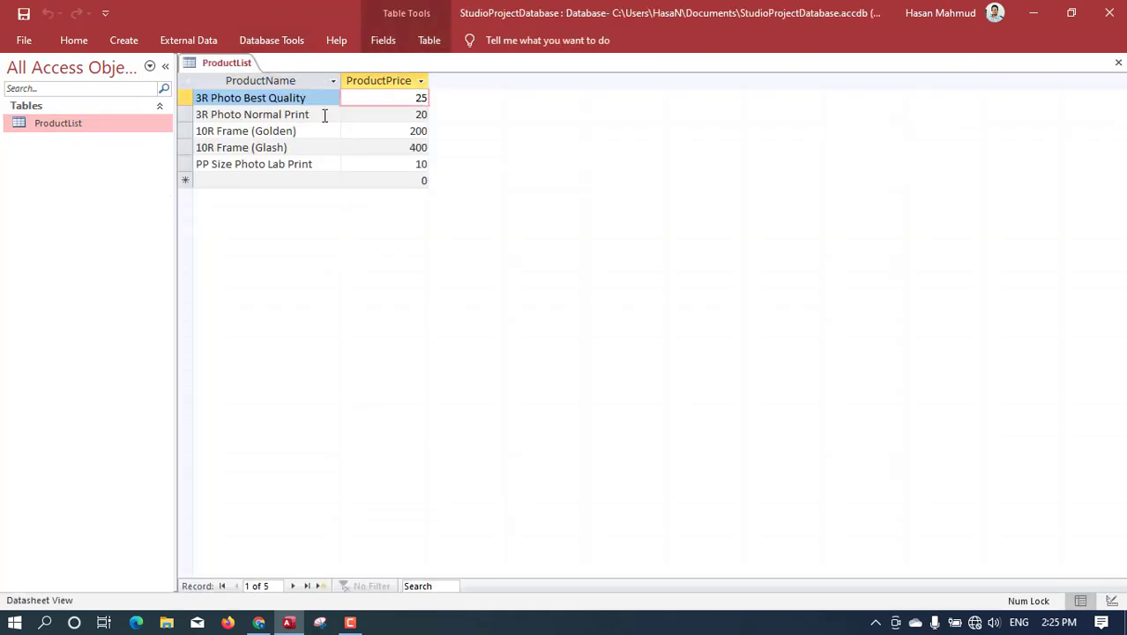
key(ctrl+w)
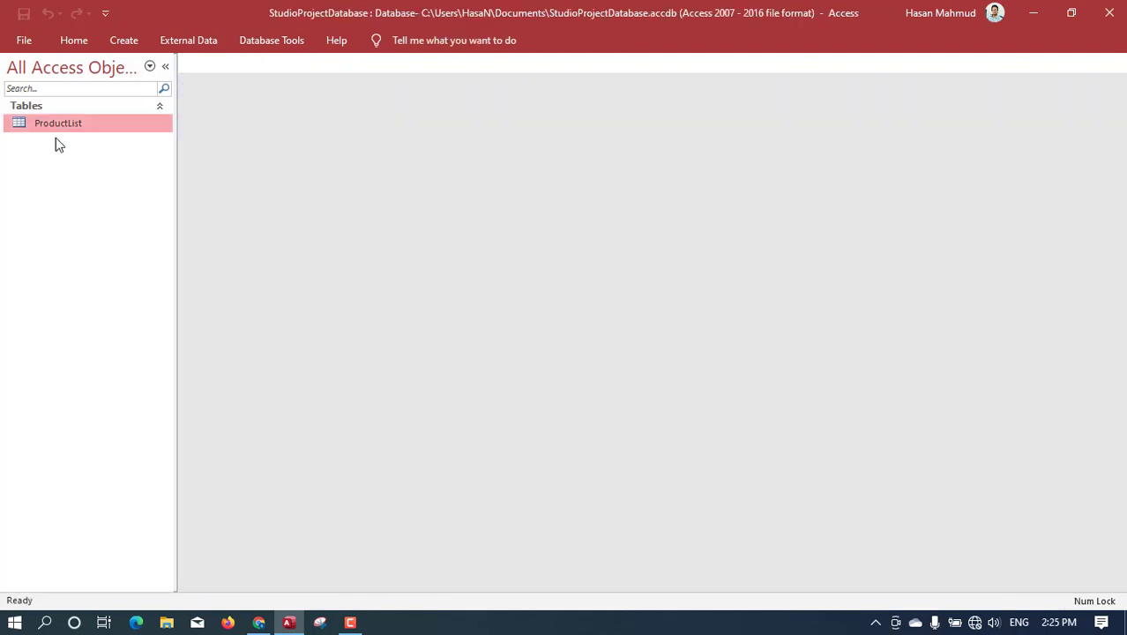
Create a blank form in Design view and set its record source to ProductList.
click(126, 40)
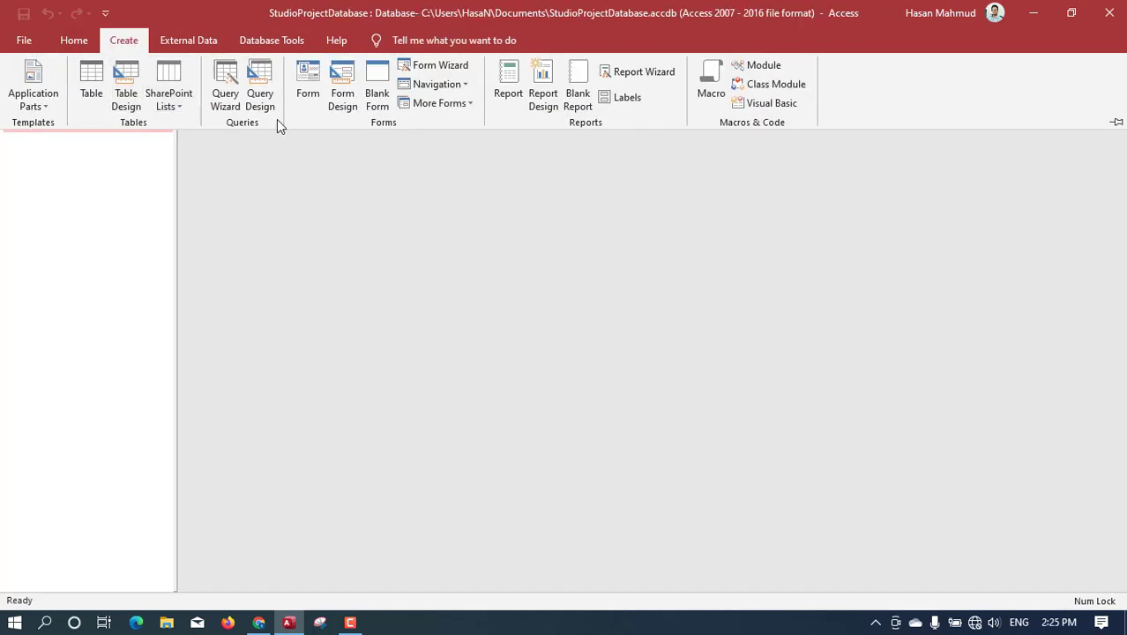
click(101, 174)
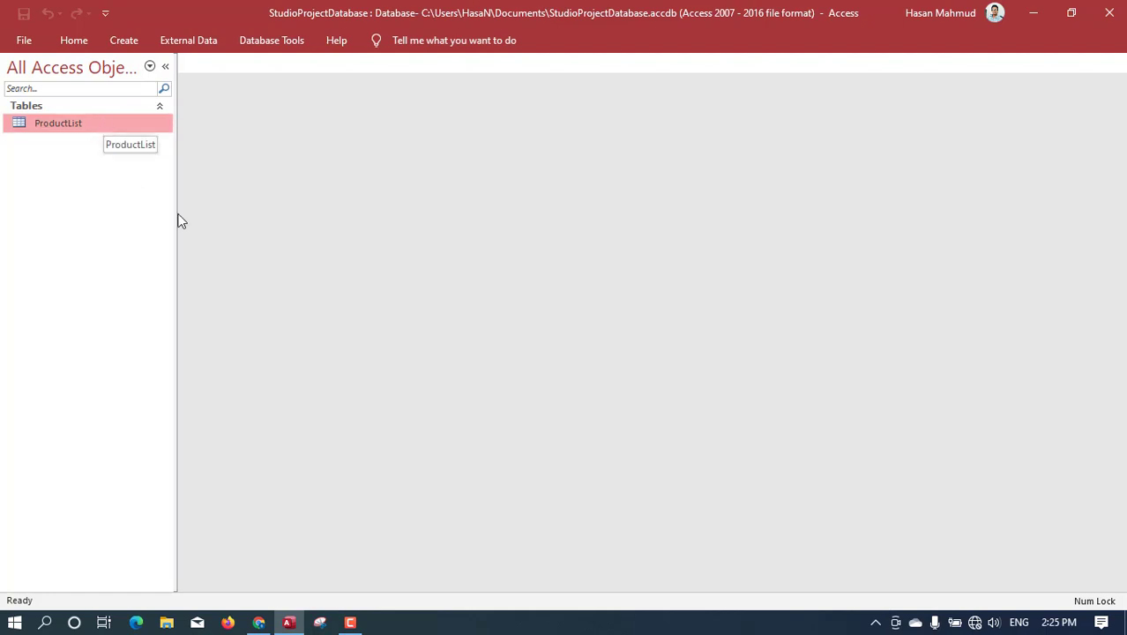
click(124, 41)
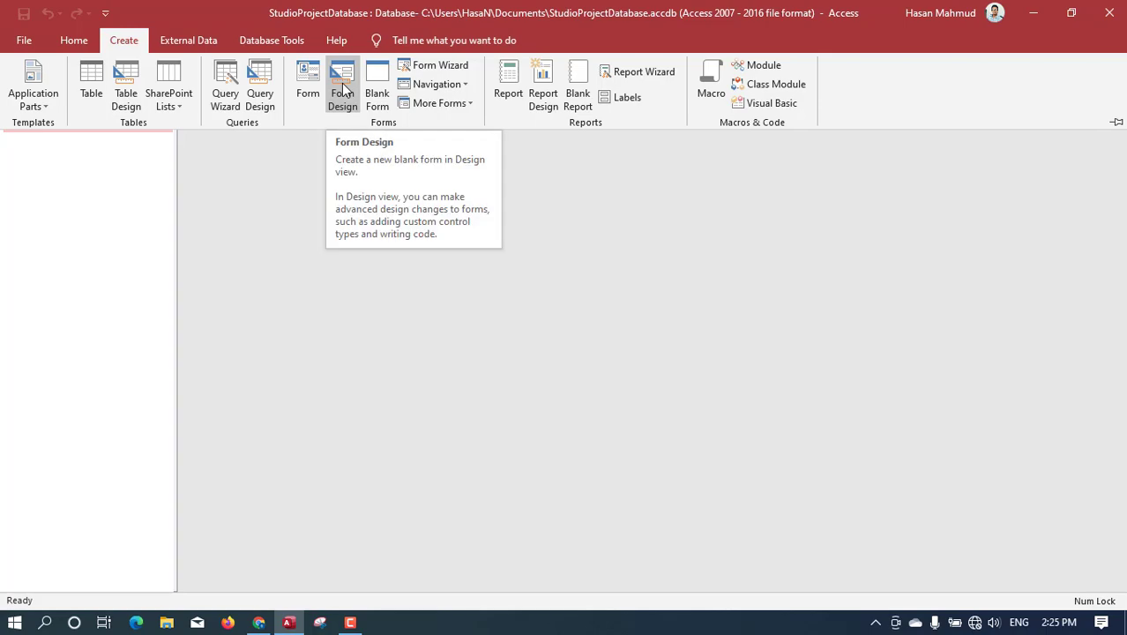
click(341, 83)
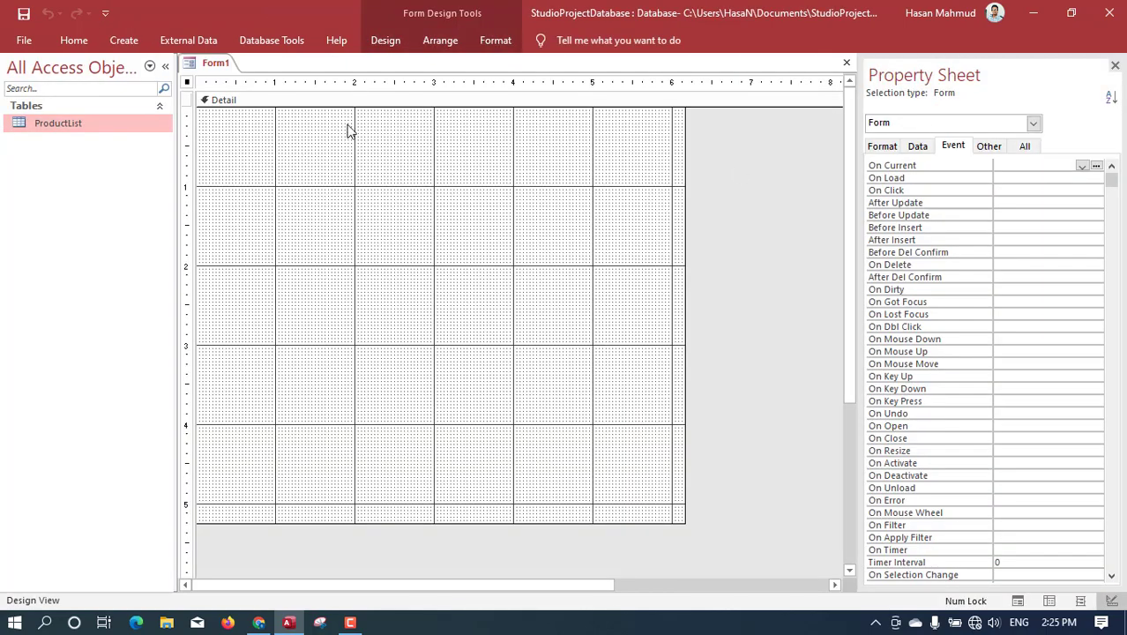
click(921, 147)
click(1096, 166)
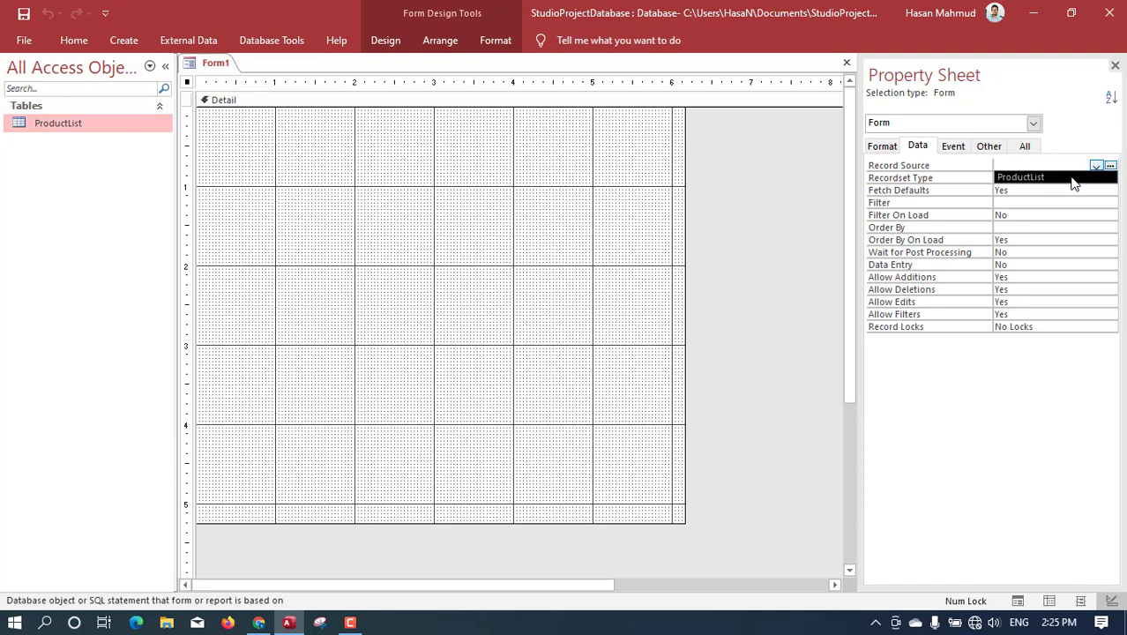
click(1069, 181)
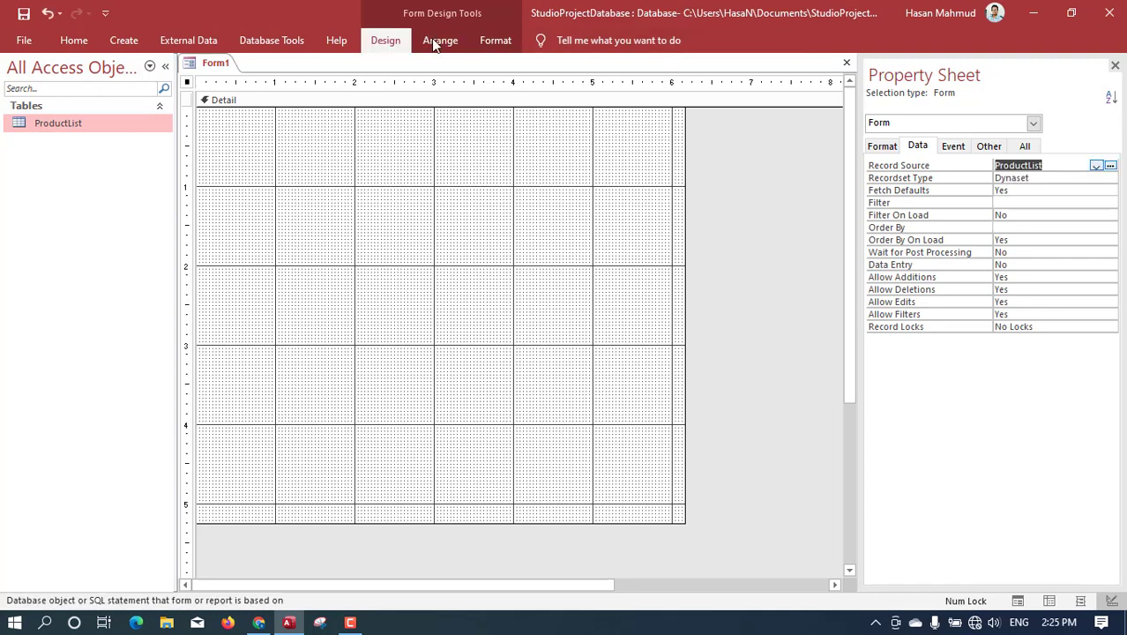
Add the existing ProductName and ProductPrice fields together near the upper-left corner of the form's Detail section.
click(432, 39)
click(388, 45)
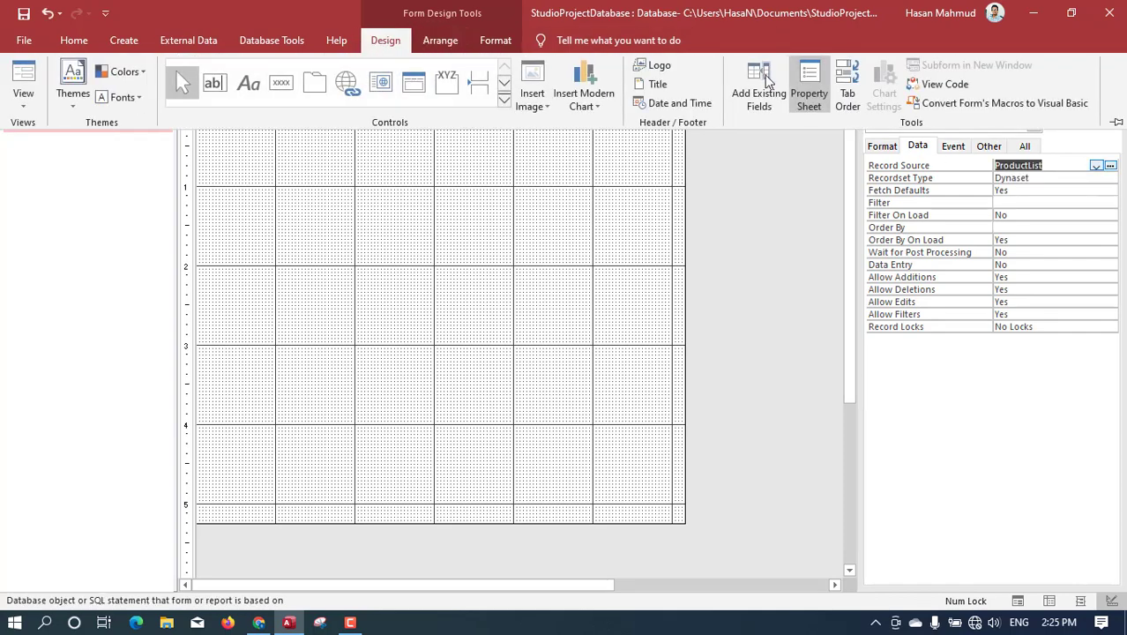
click(755, 84)
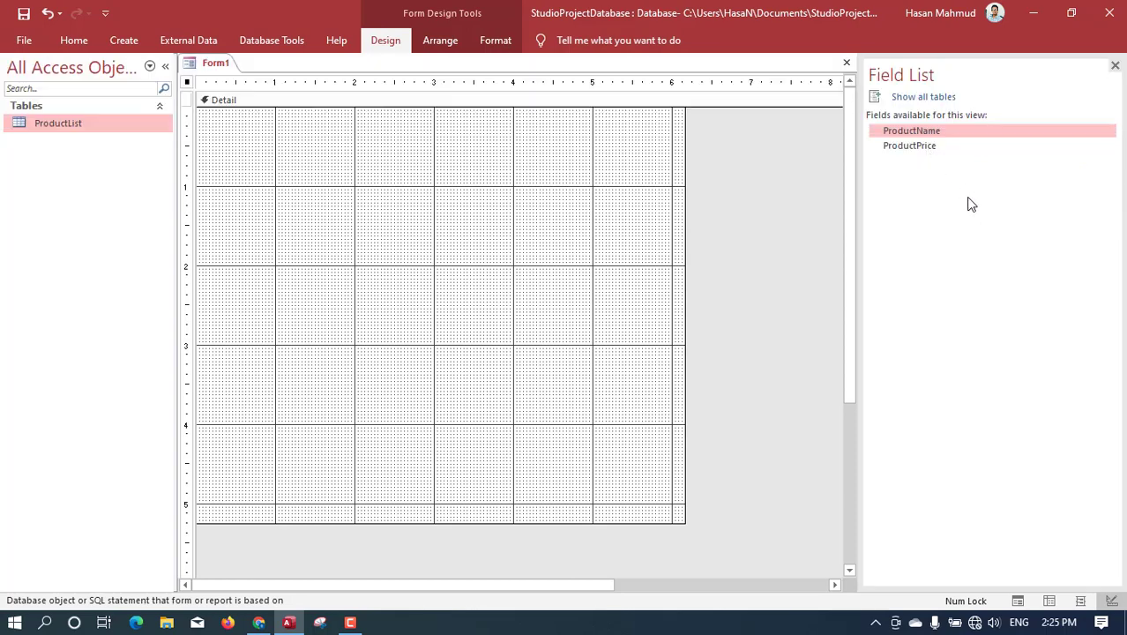
click(913, 148)
shift+click(905, 130)
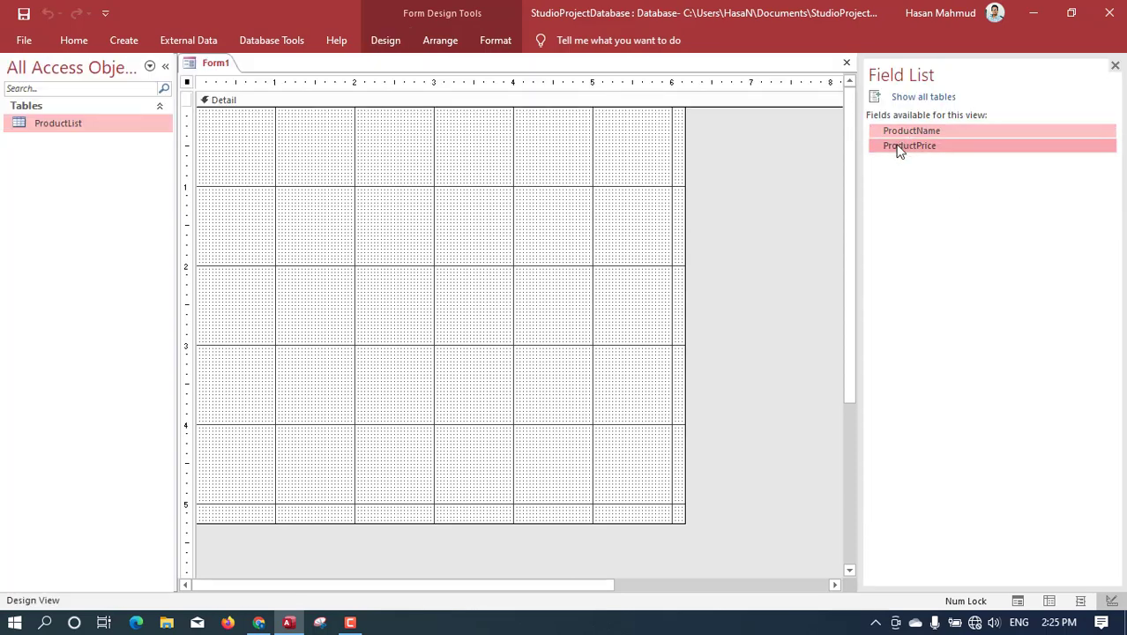
drag(897, 148, 247, 139)
click(391, 175)
click(285, 146)
drag(386, 207, 251, 128)
click(404, 214)
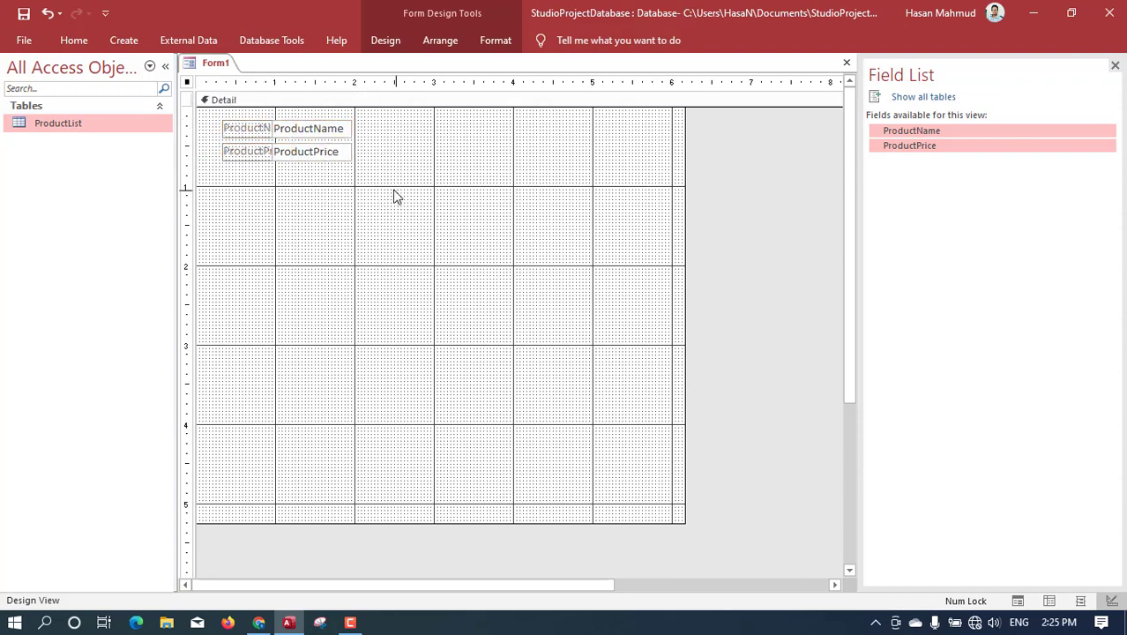
Widen both field labels toward the form's left edge and extend the two text boxes to the right.
drag(396, 191, 217, 111)
drag(352, 228, 243, 179)
drag(223, 128, 206, 128)
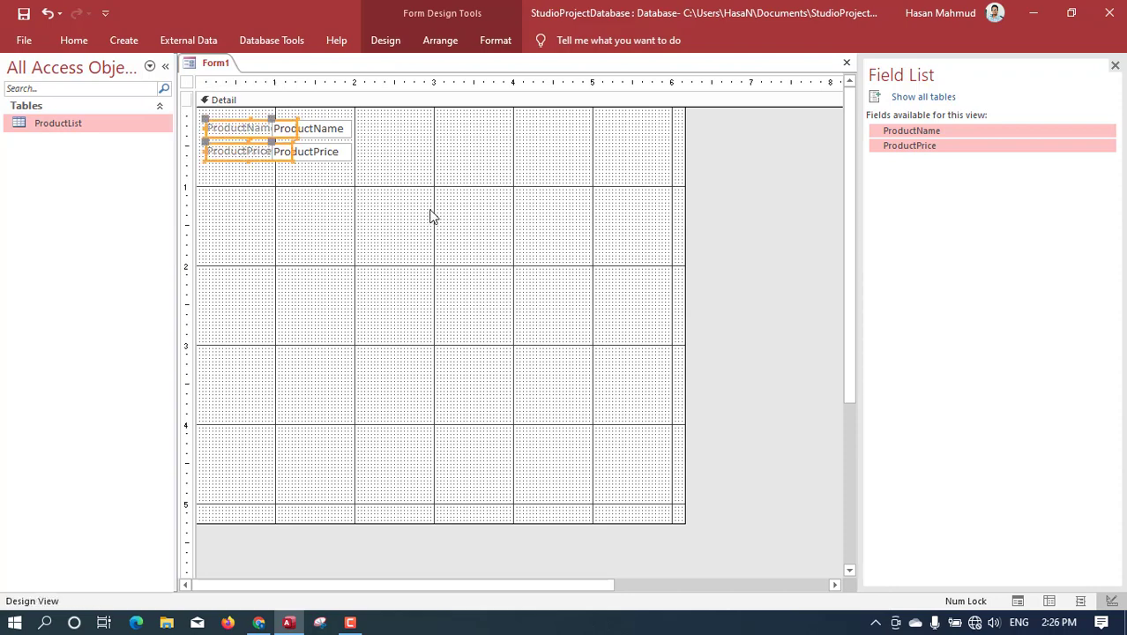
drag(428, 209, 380, 128)
click(423, 218)
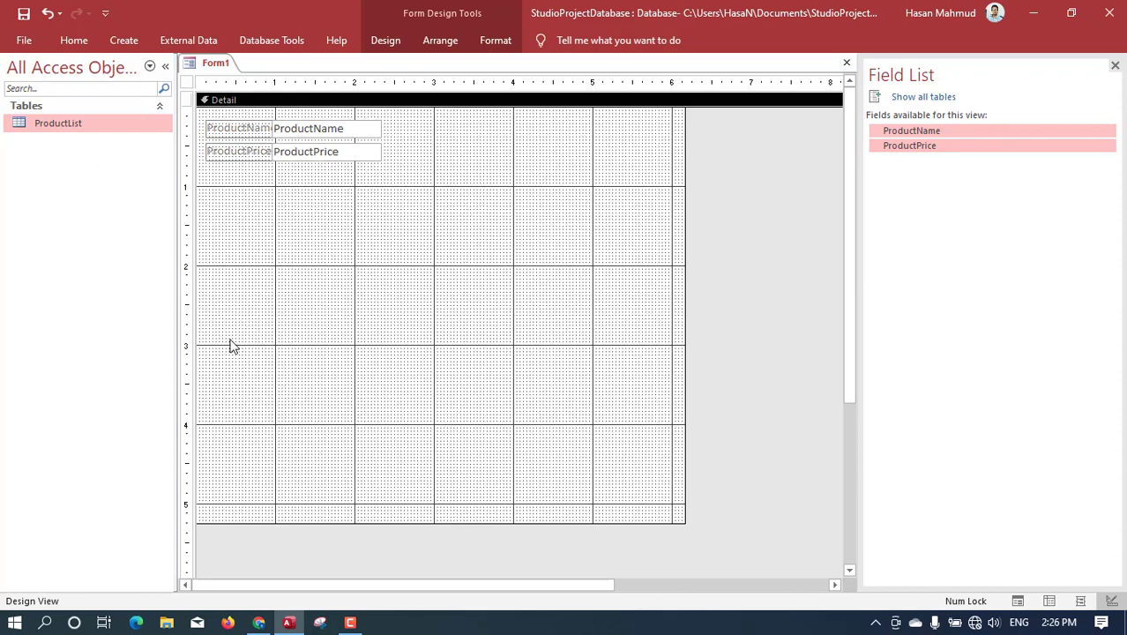
Draw a list box about 3.92" wide and 2.21" high below the product fields in the form's Detail section.
click(386, 39)
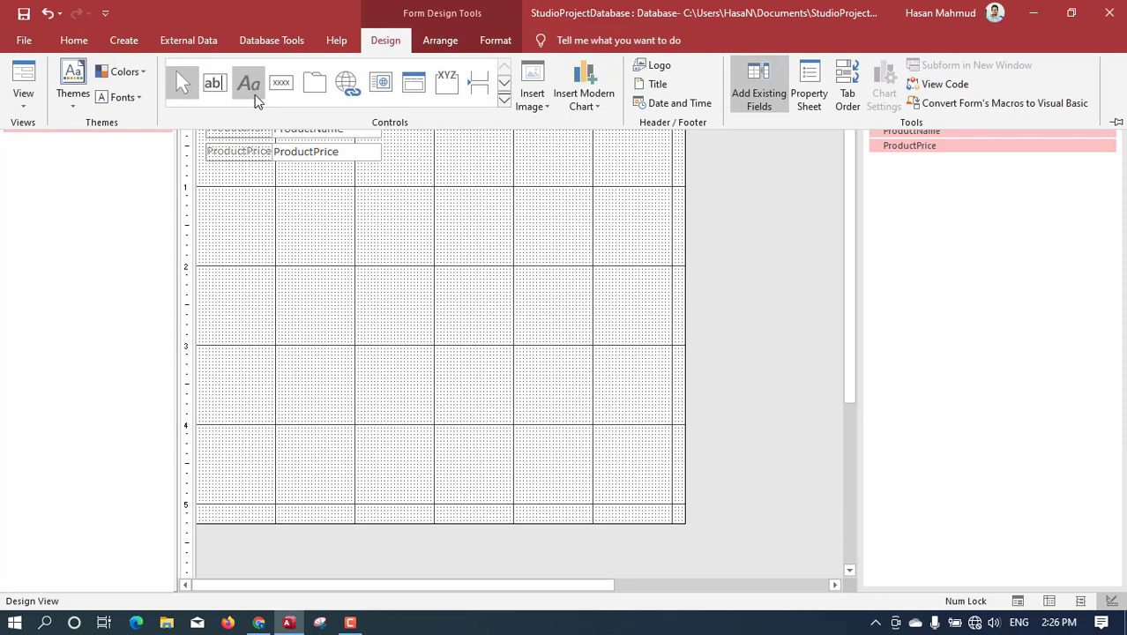
click(504, 99)
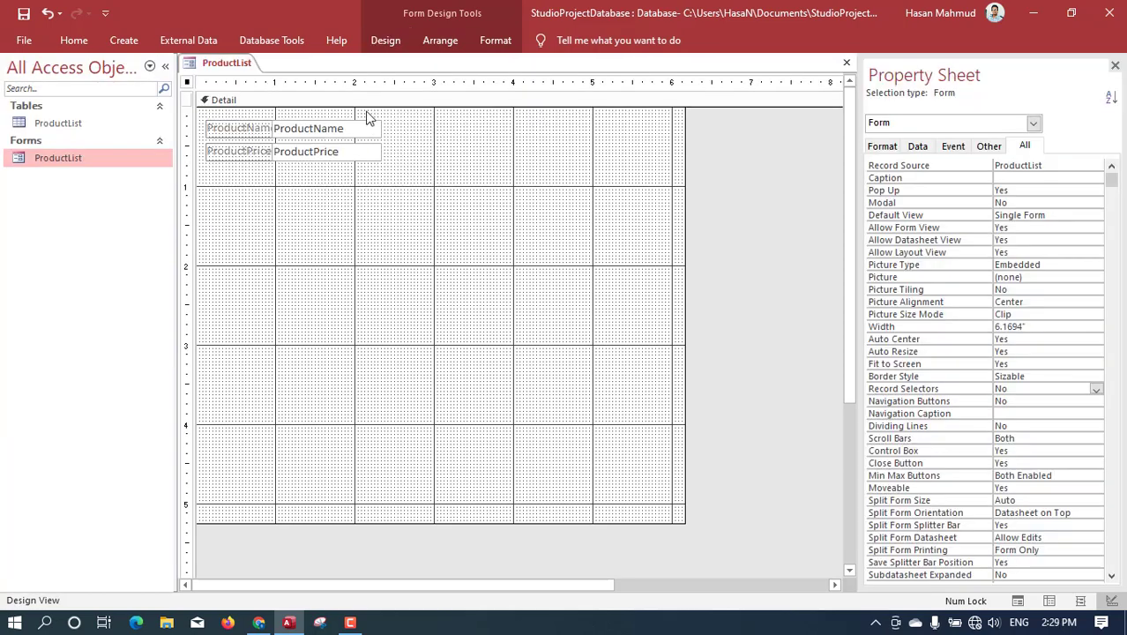
click(386, 40)
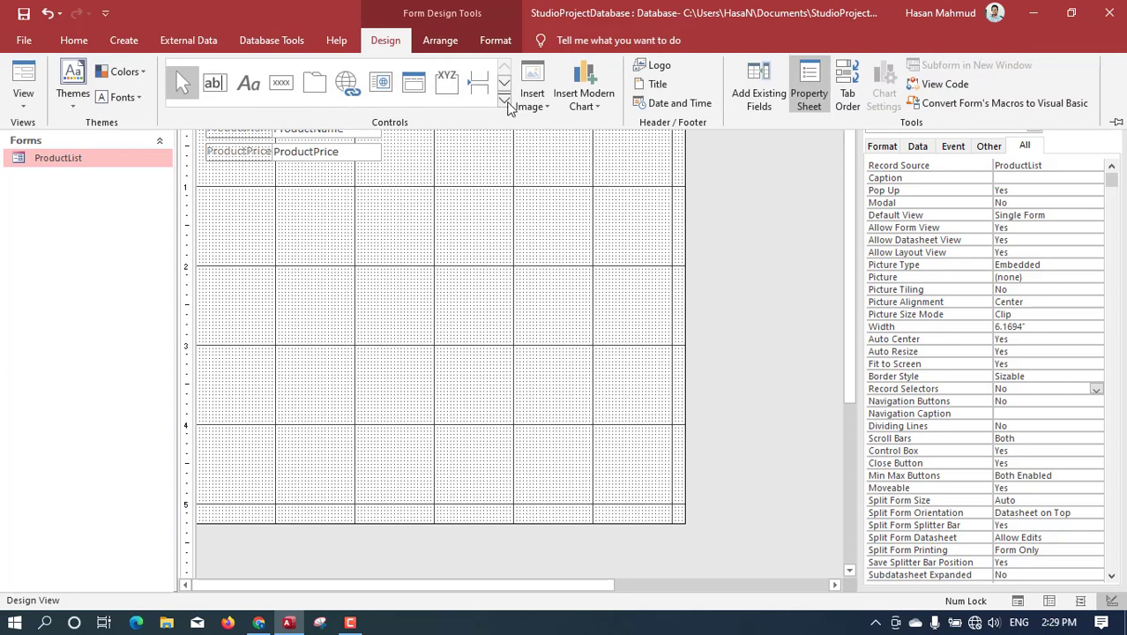
click(505, 102)
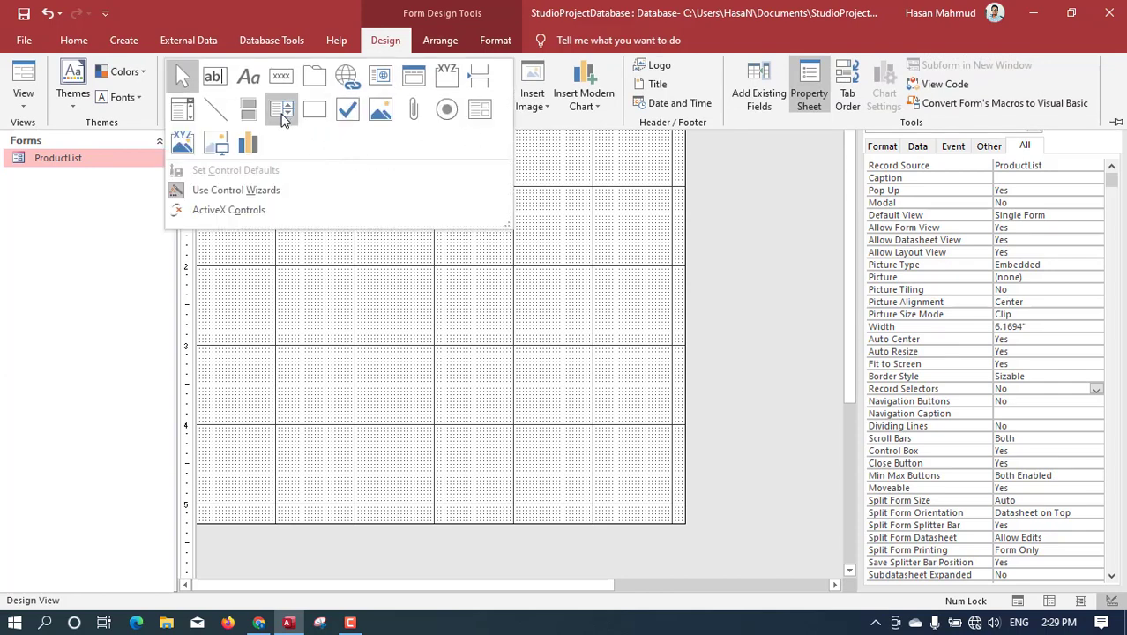
click(282, 119)
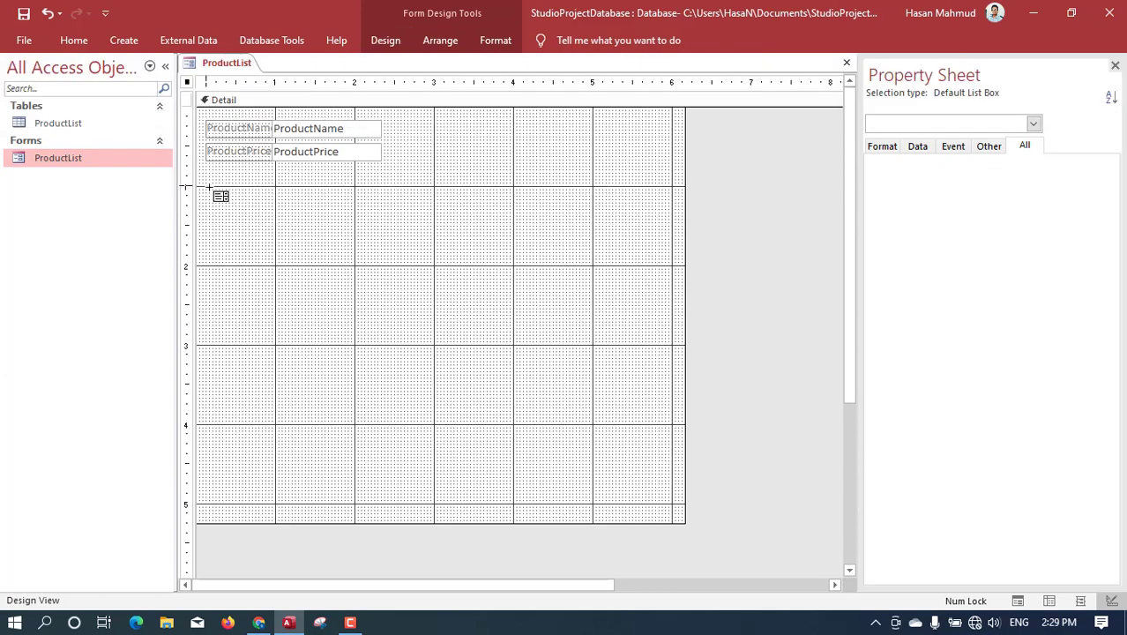
drag(210, 188, 528, 362)
Set the list box to find a form record by the selected value, include ProductName and ProductPrice, and finish the wizard.
click(519, 256)
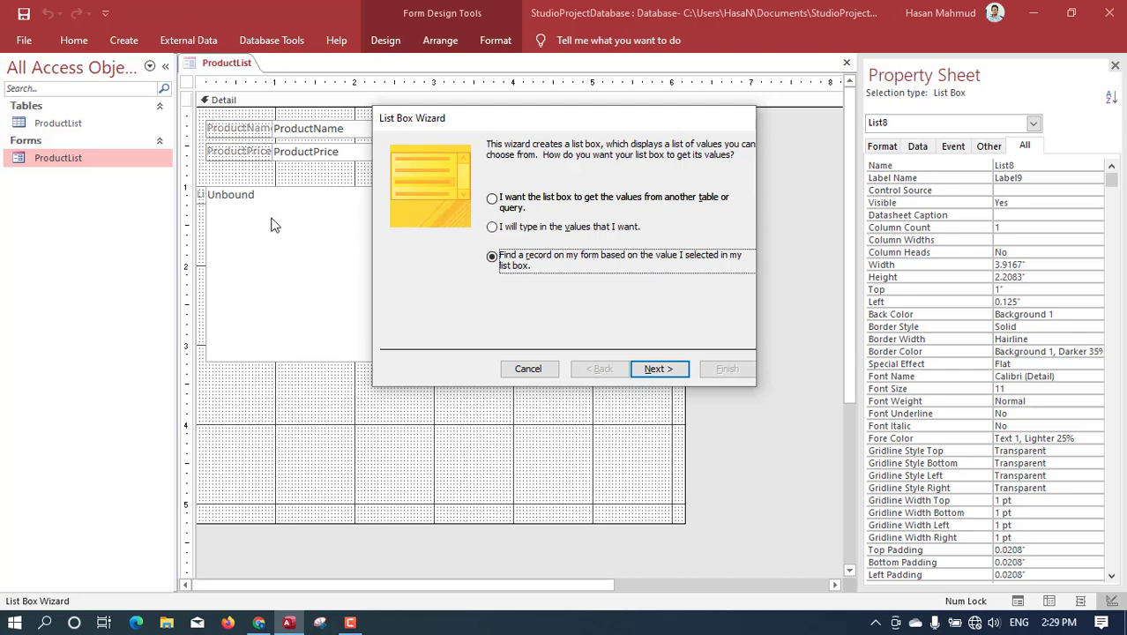
click(657, 371)
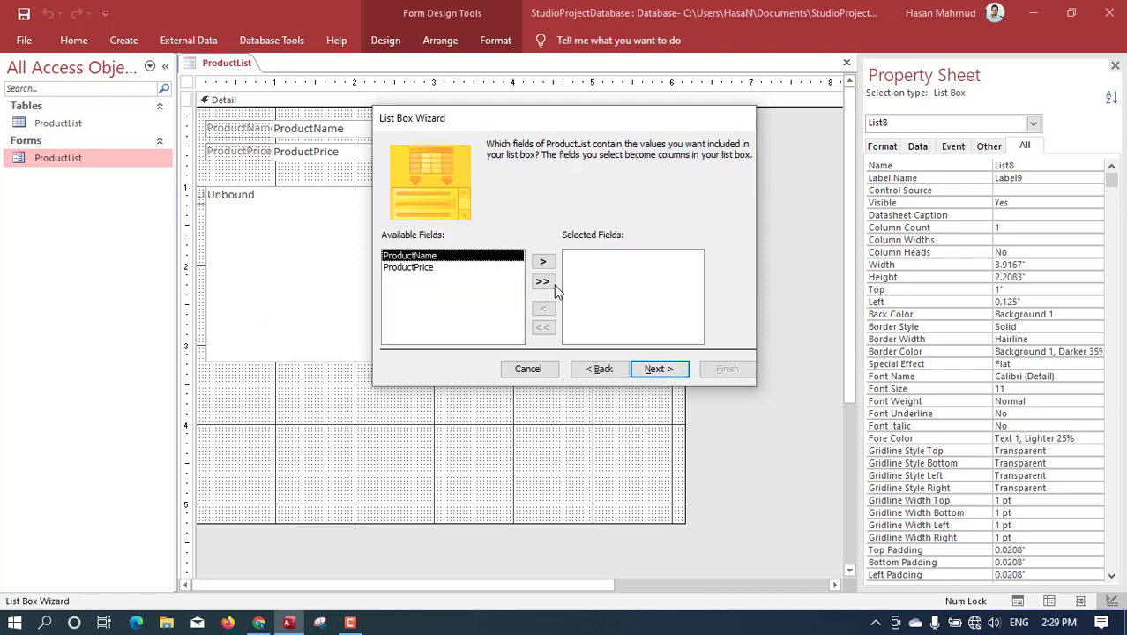
click(544, 279)
click(657, 369)
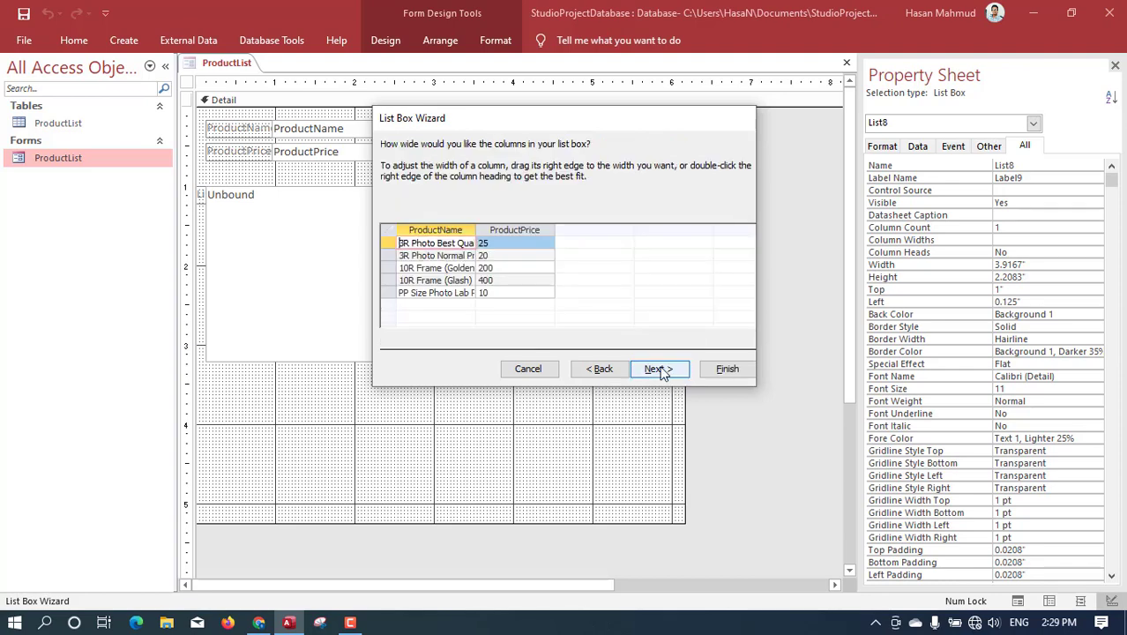
click(657, 369)
click(728, 369)
click(420, 304)
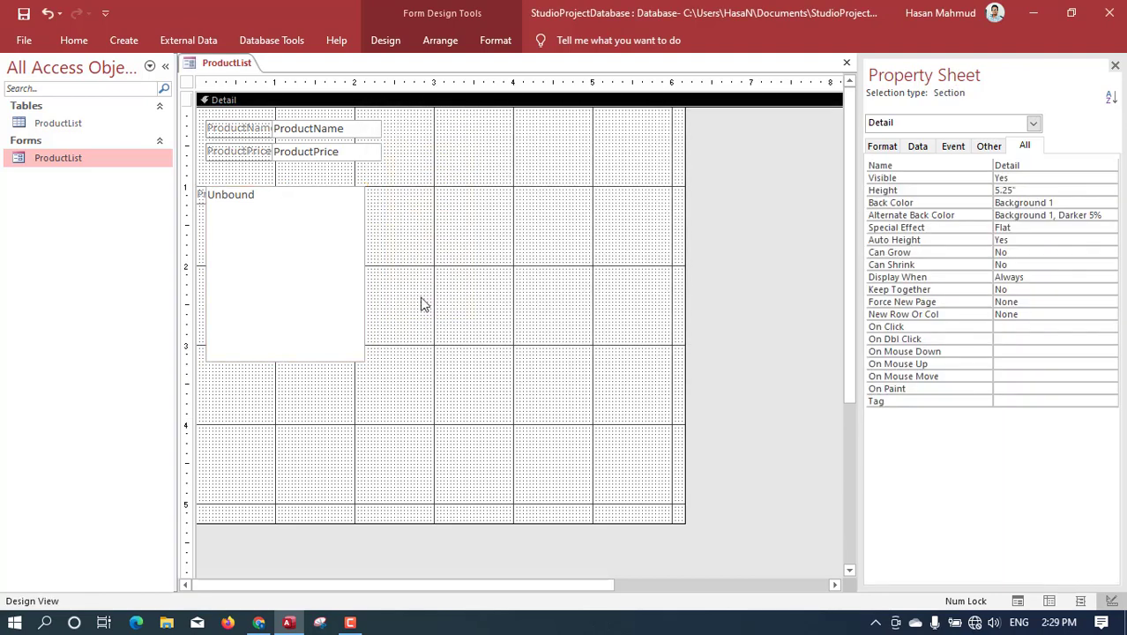
Widen the list box to about 3.75" by extending its right edge.
click(365, 267)
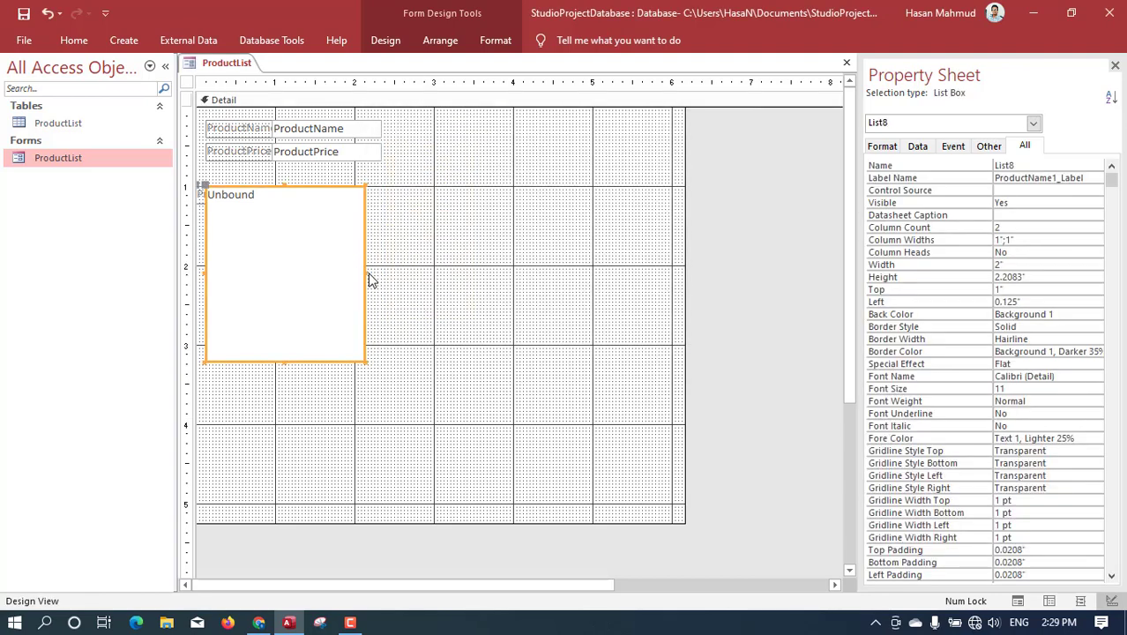
drag(369, 280, 503, 273)
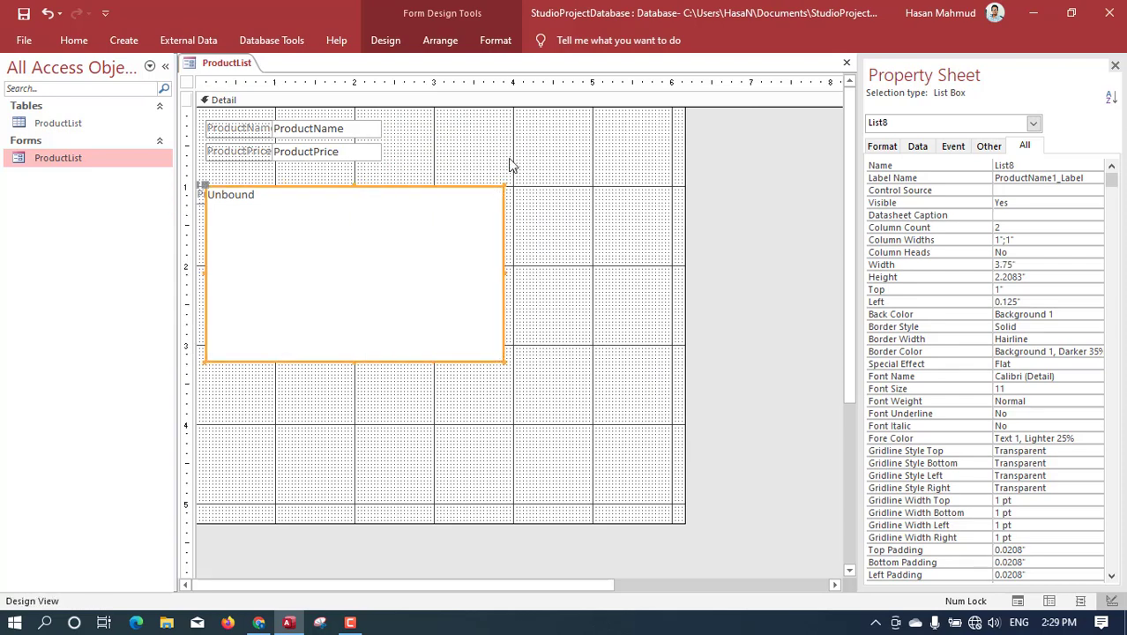
click(291, 100)
Place a command button beside the product text boxes and assign it the Add New Record action from Record Operations.
click(123, 44)
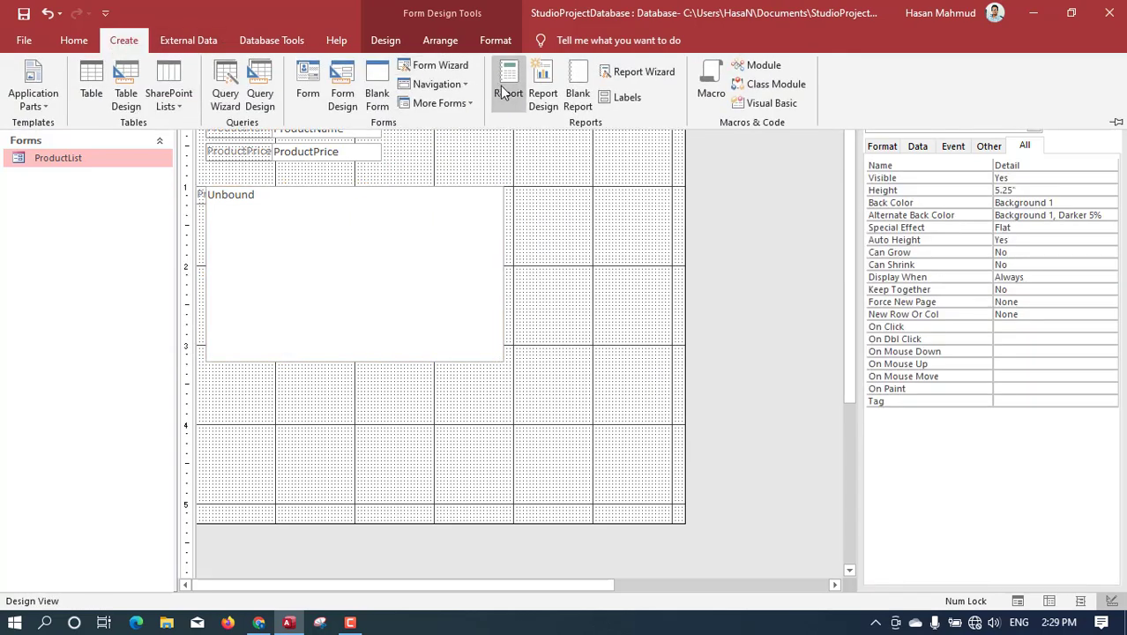
click(388, 42)
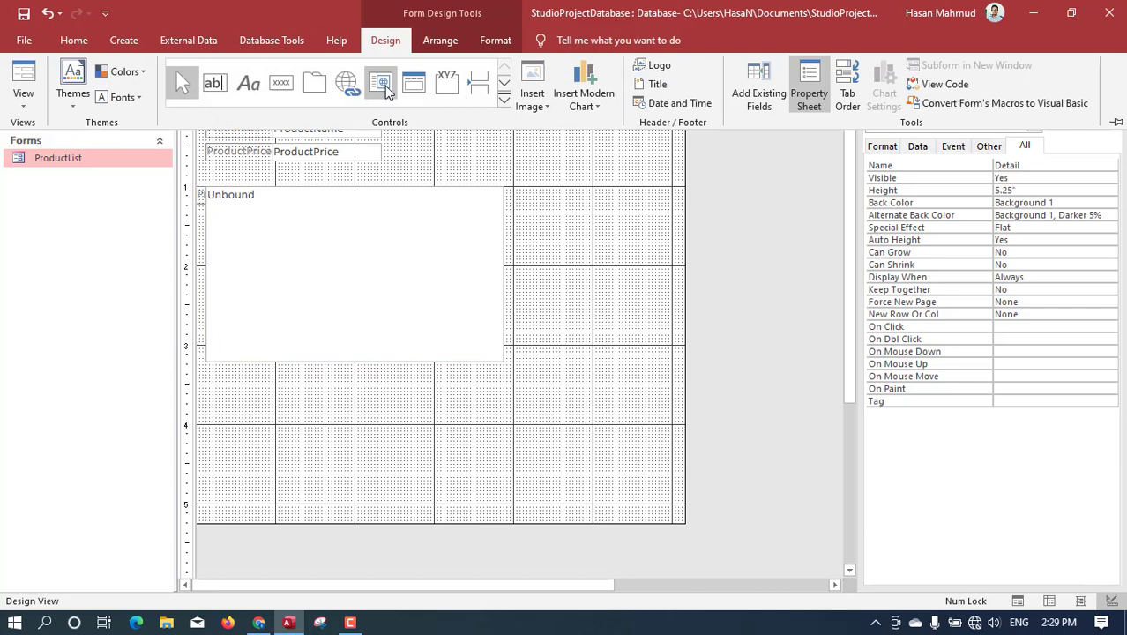
click(314, 83)
click(394, 131)
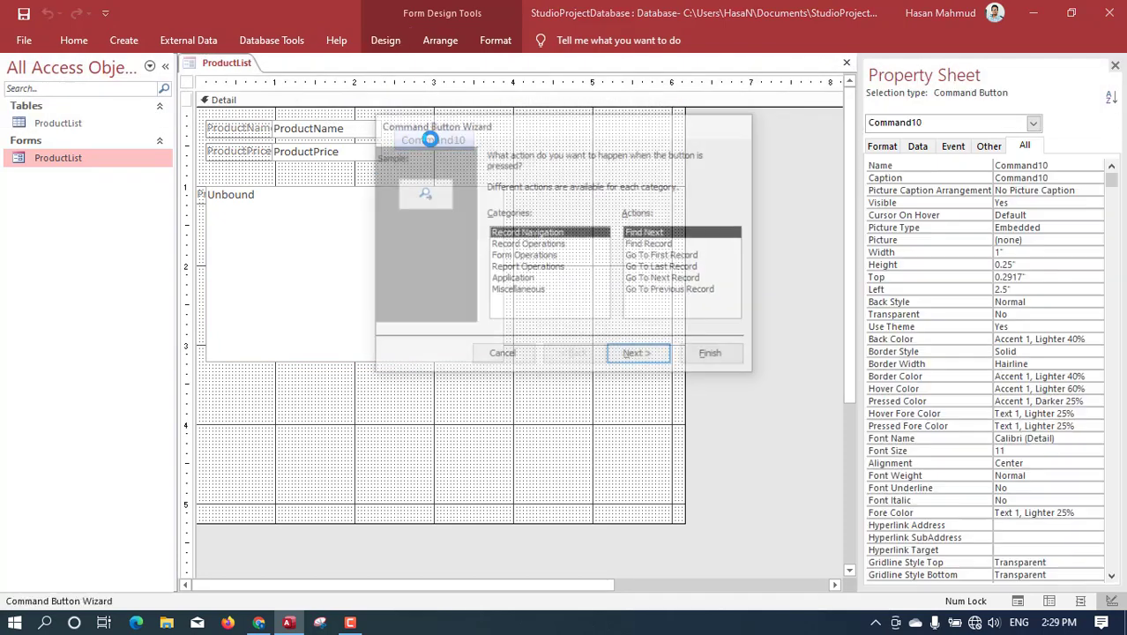
click(534, 244)
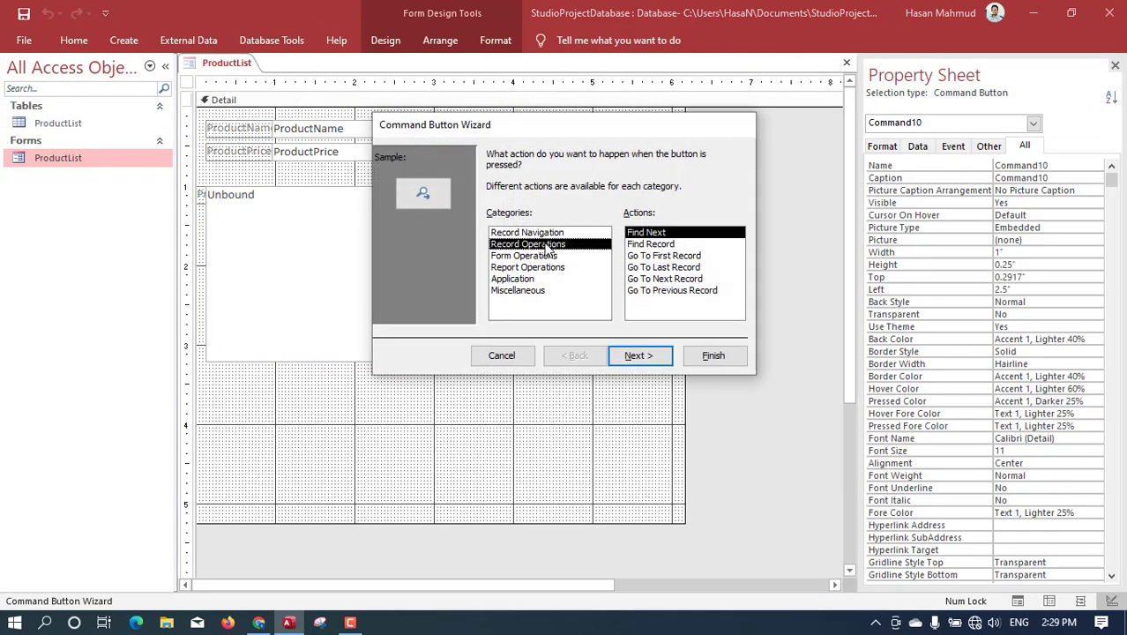
click(650, 355)
Caption the add-record button New, keep its default name, and finish the wizard.
double_click(570, 221)
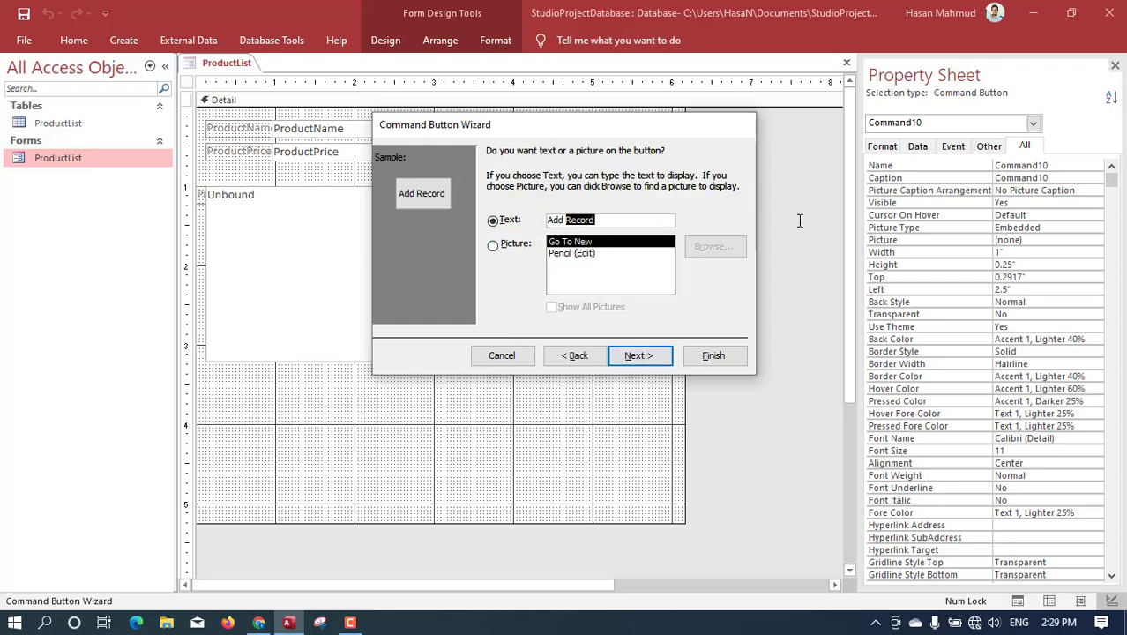
key(BackSpace)
key(BackSpace)
key(BackSpace)
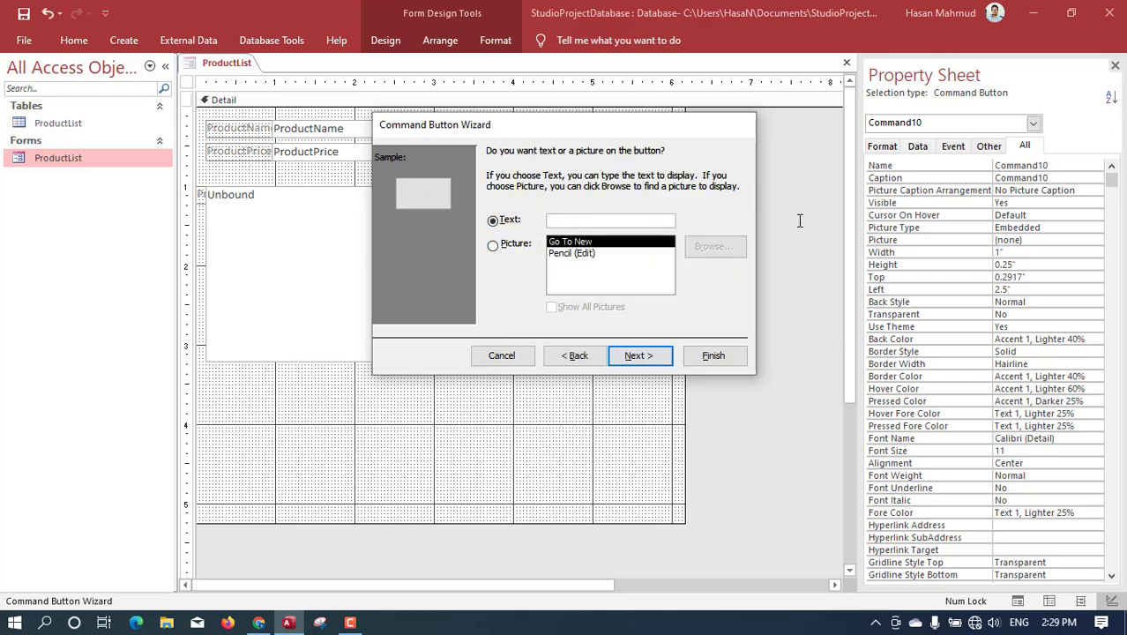
text(Nerw)
key(Return)
key(Return)
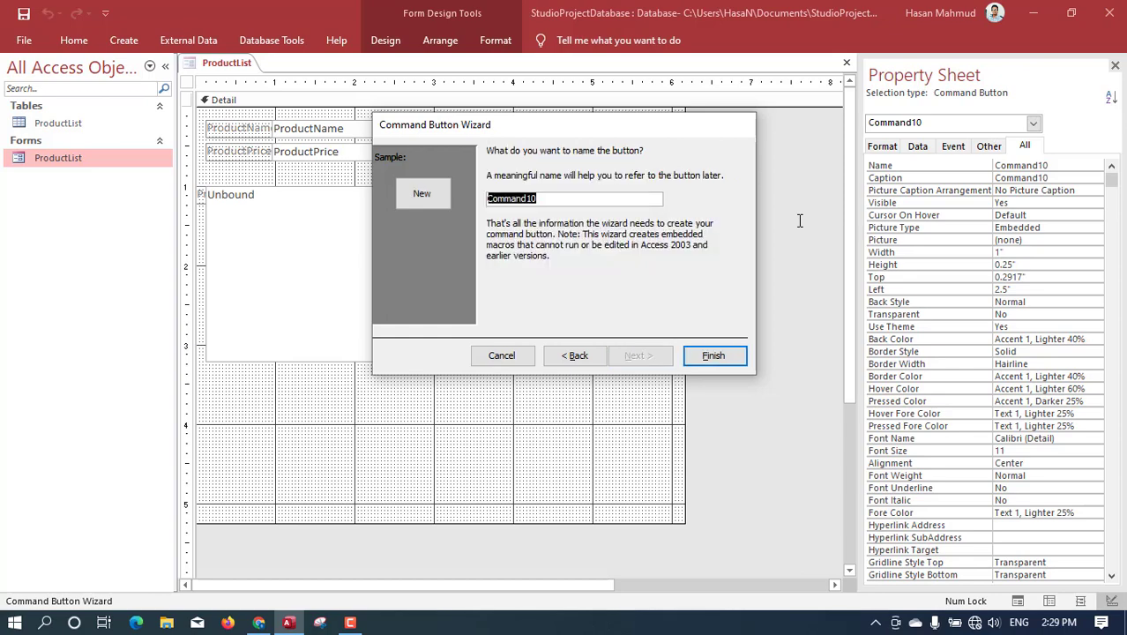
click(593, 157)
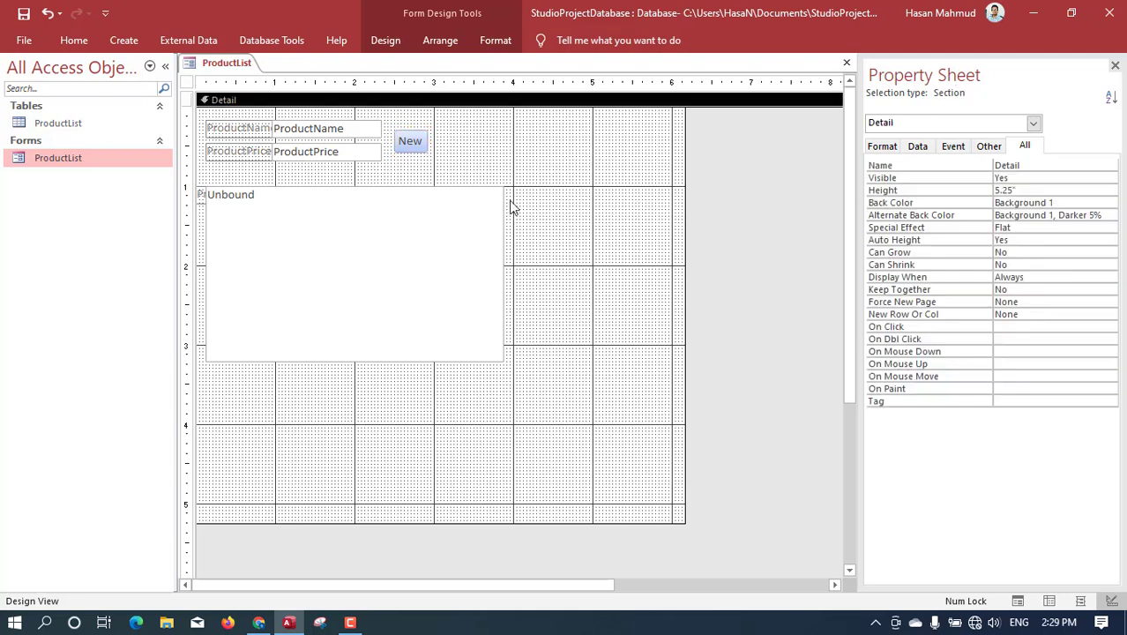
Place a second command button to the right of New and assign it the Delete Record action from Record Operations.
click(120, 41)
click(337, 40)
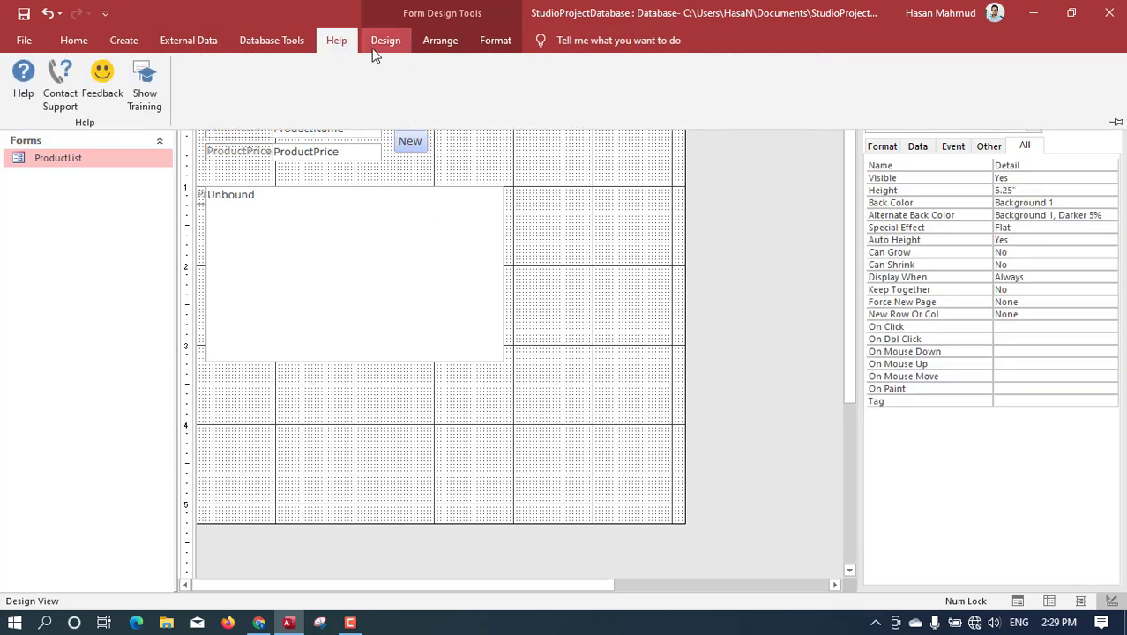
click(386, 40)
click(281, 82)
click(585, 193)
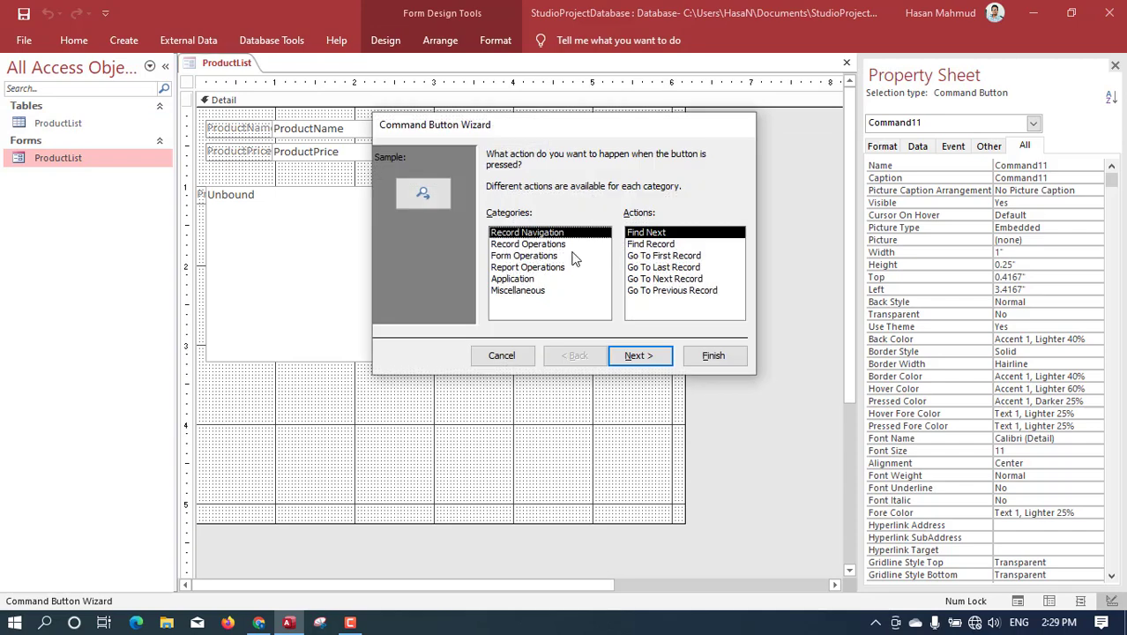
click(548, 244)
click(670, 244)
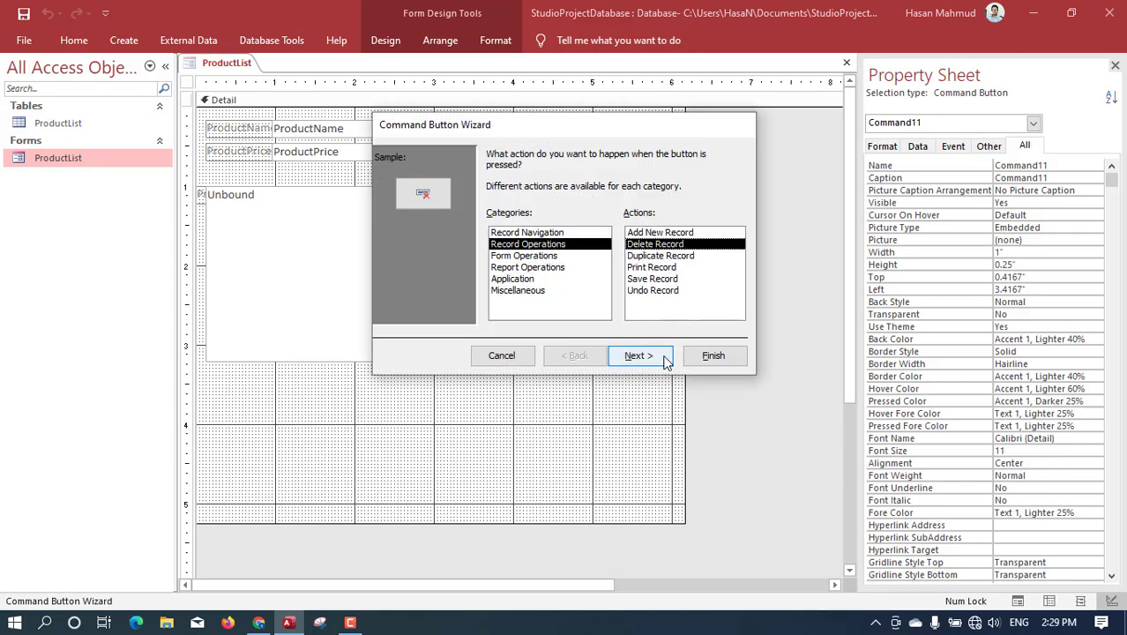
click(639, 356)
Caption the delete-record button Delete, keep its default name, and finish the wizard.
click(526, 222)
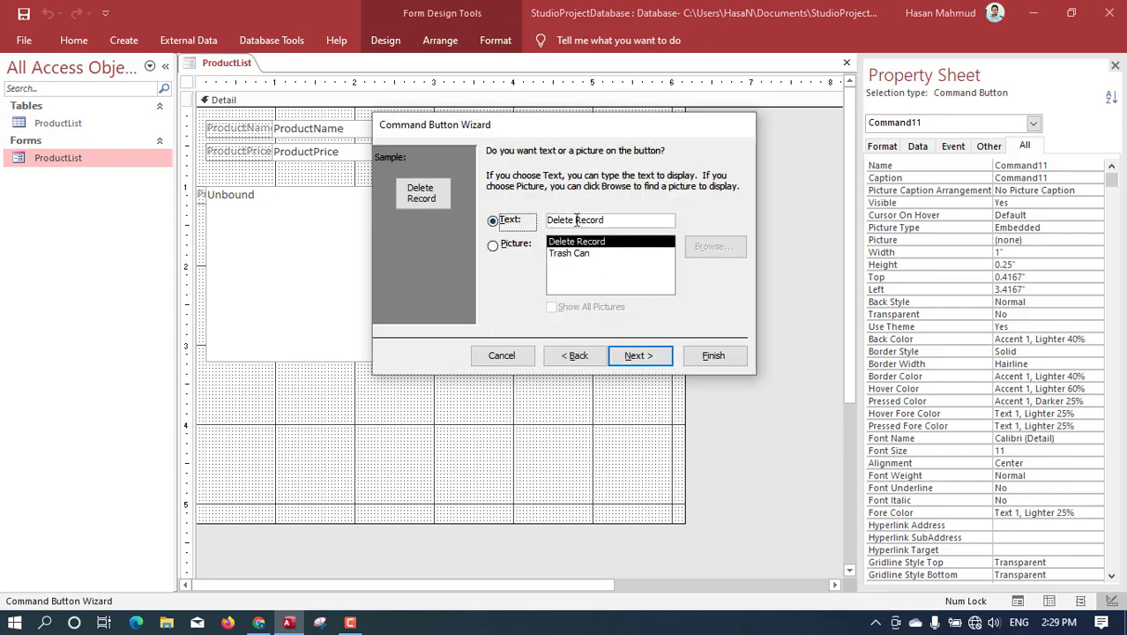
drag(578, 219, 717, 221)
key(BackSpace)
key(BackSpace)
key(BackSpace)
key(BackSpace)
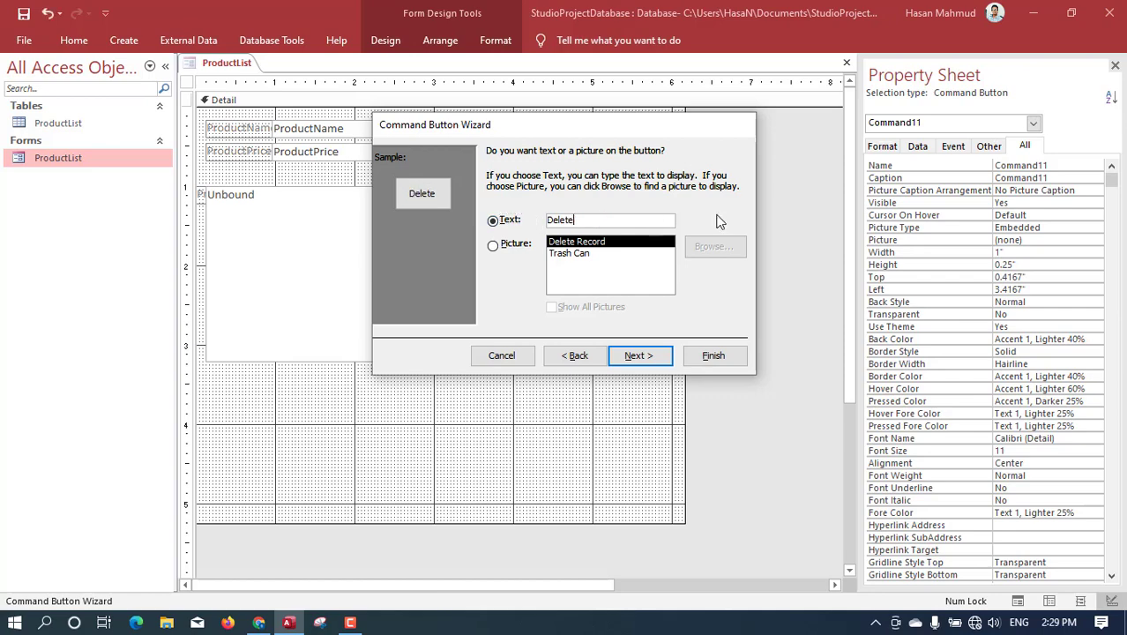
text(e)
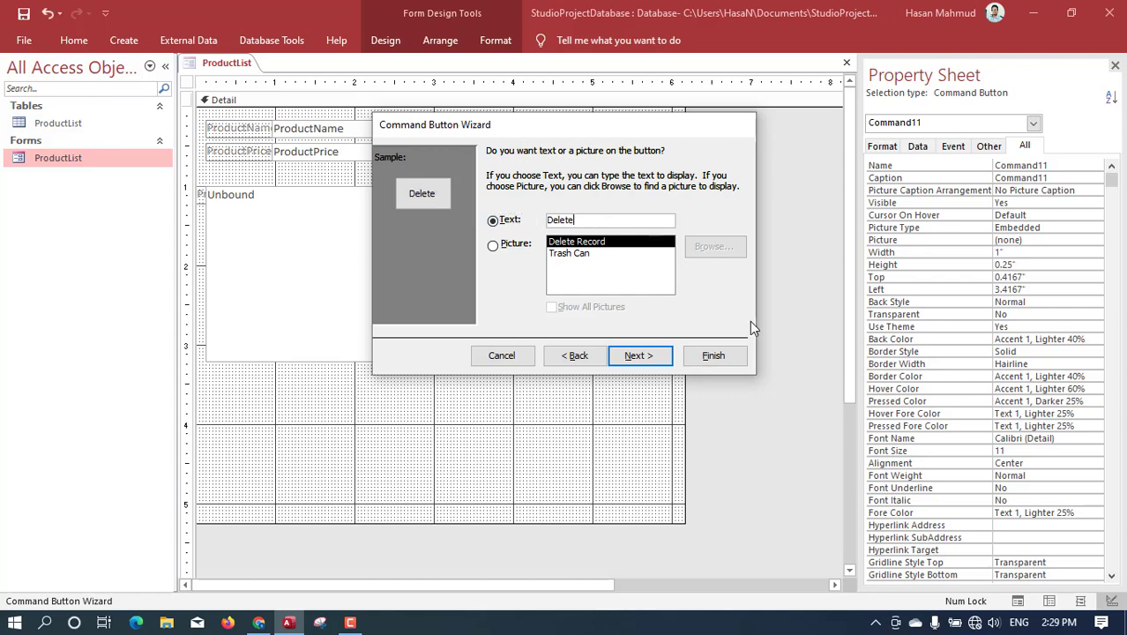
click(635, 357)
click(715, 356)
click(630, 379)
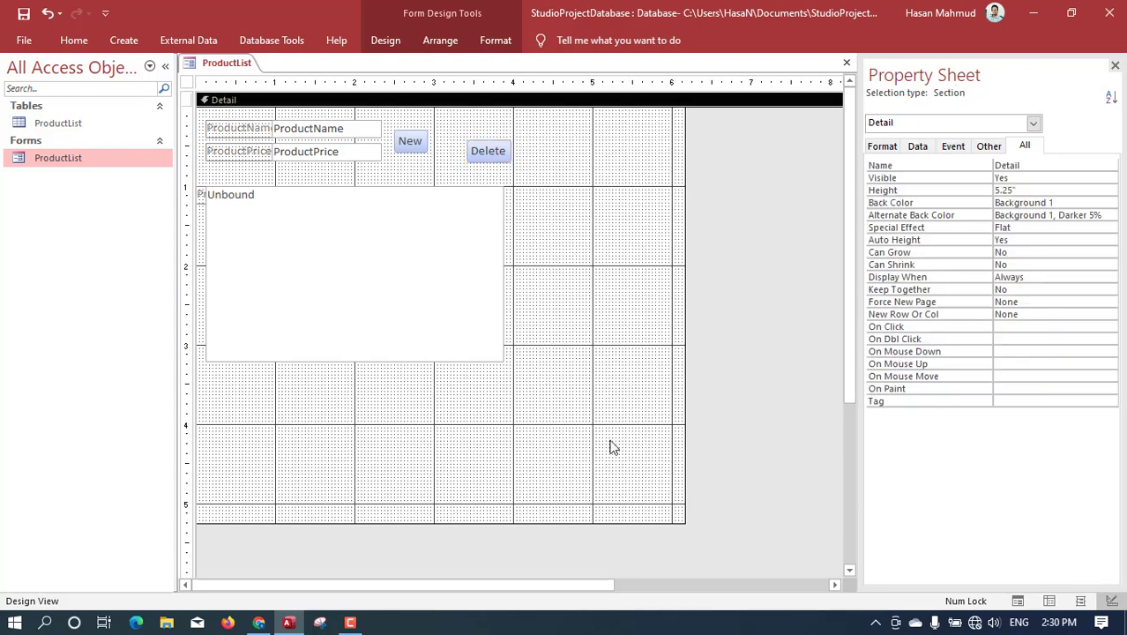
Check the form's Pop Up property and close the ProductList form.
click(186, 82)
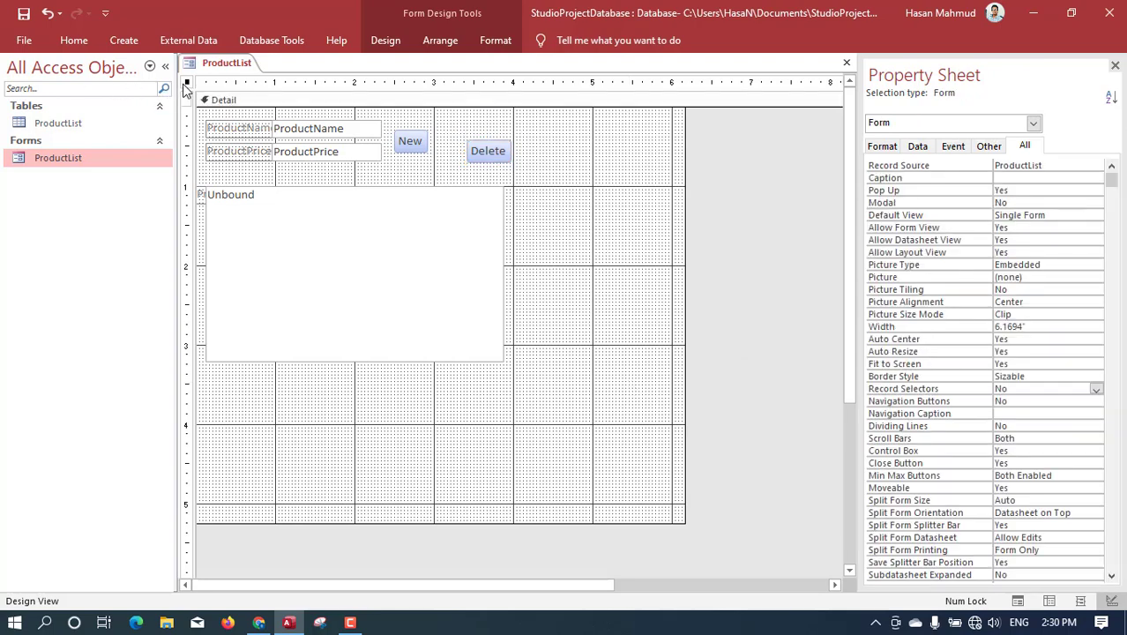
click(1012, 190)
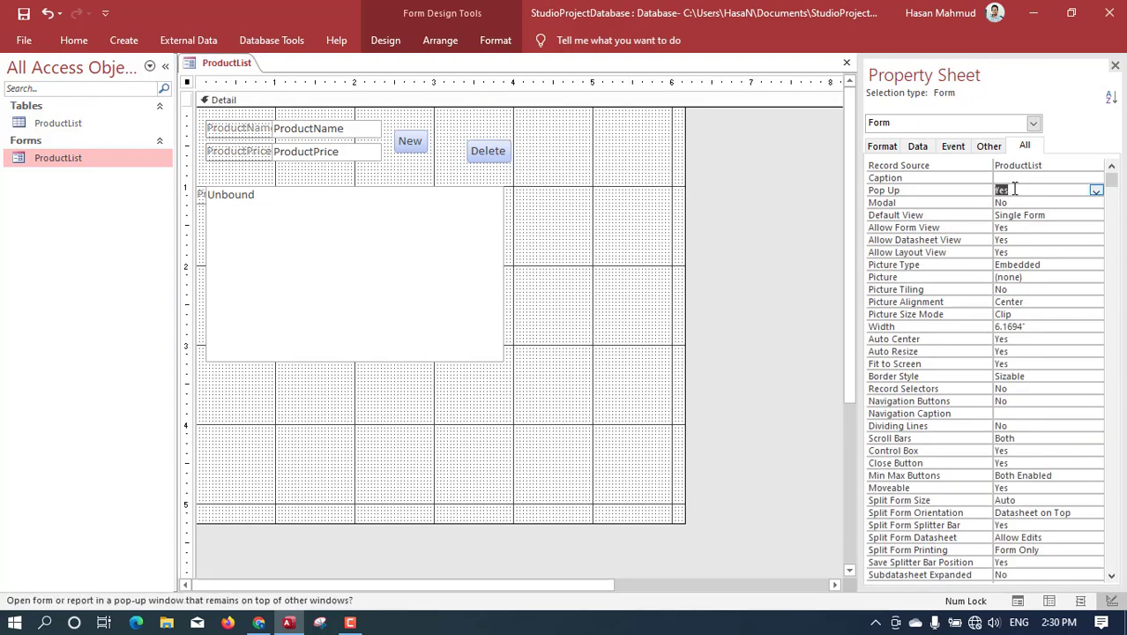
click(573, 245)
click(846, 62)
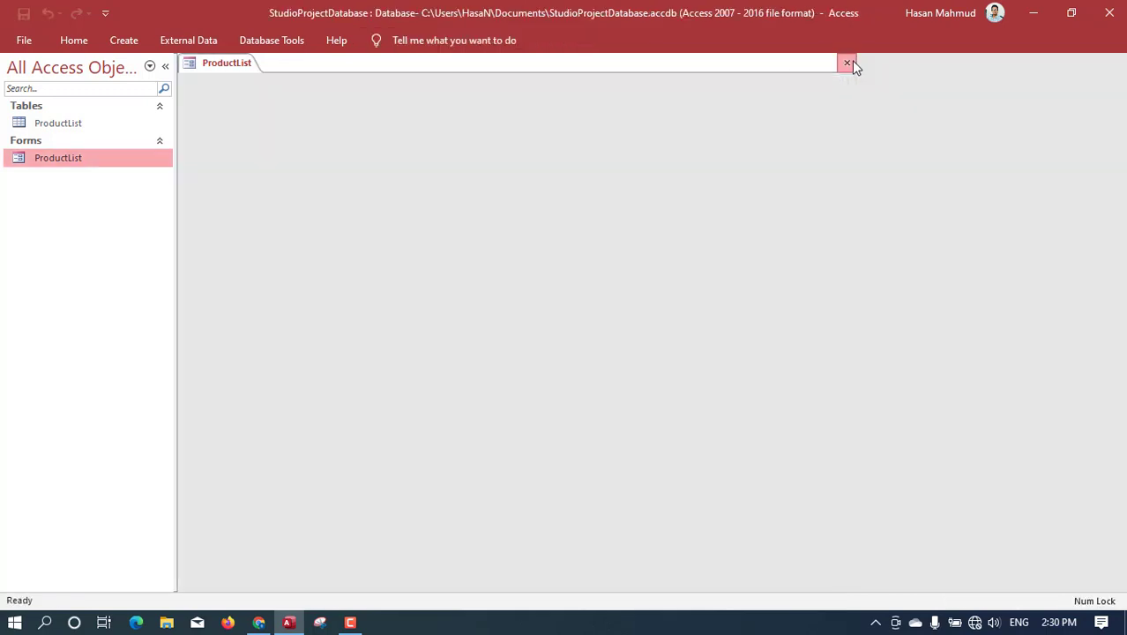
Open the ProductList form and select different products in the list box to check that the name and price fields follow.
double_click(72, 158)
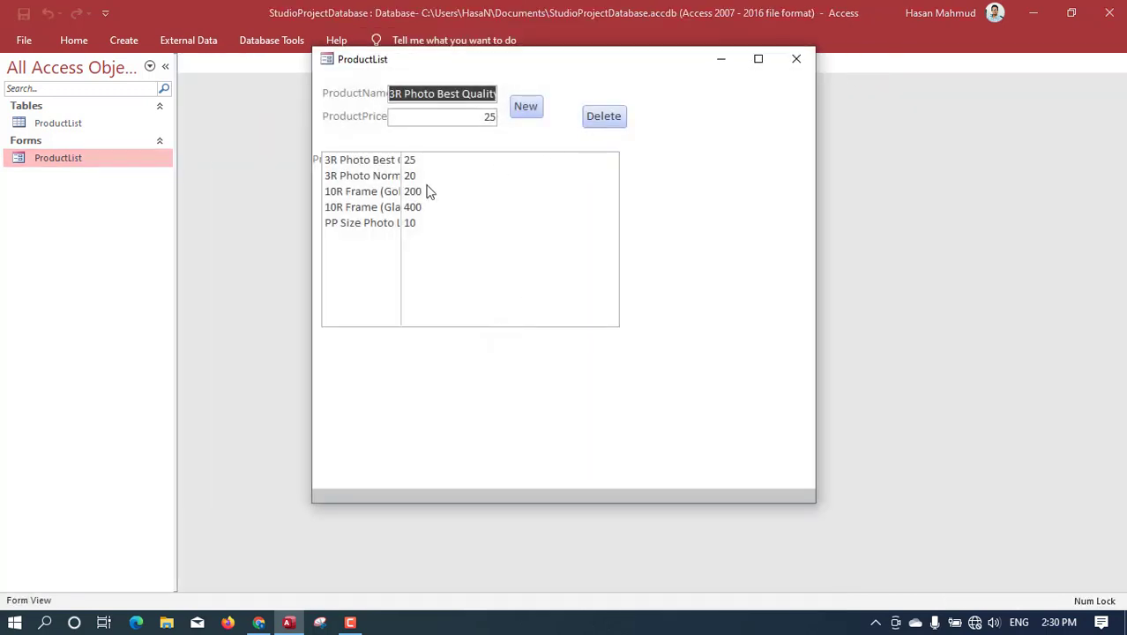
click(385, 222)
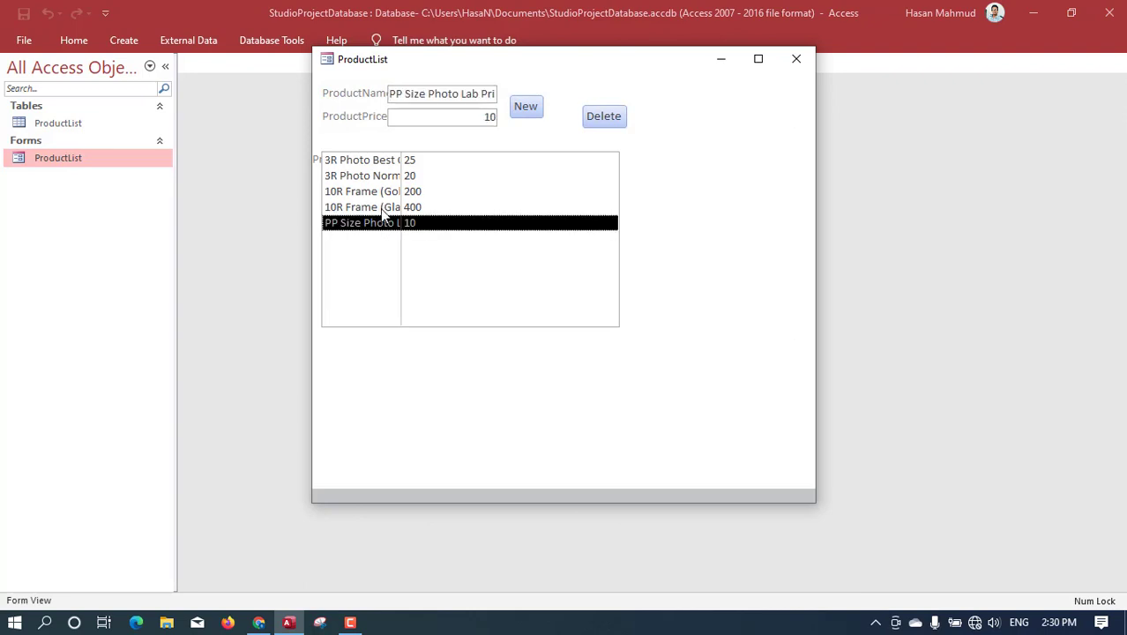
key(Up)
key(Up)
key(Up)
click(387, 208)
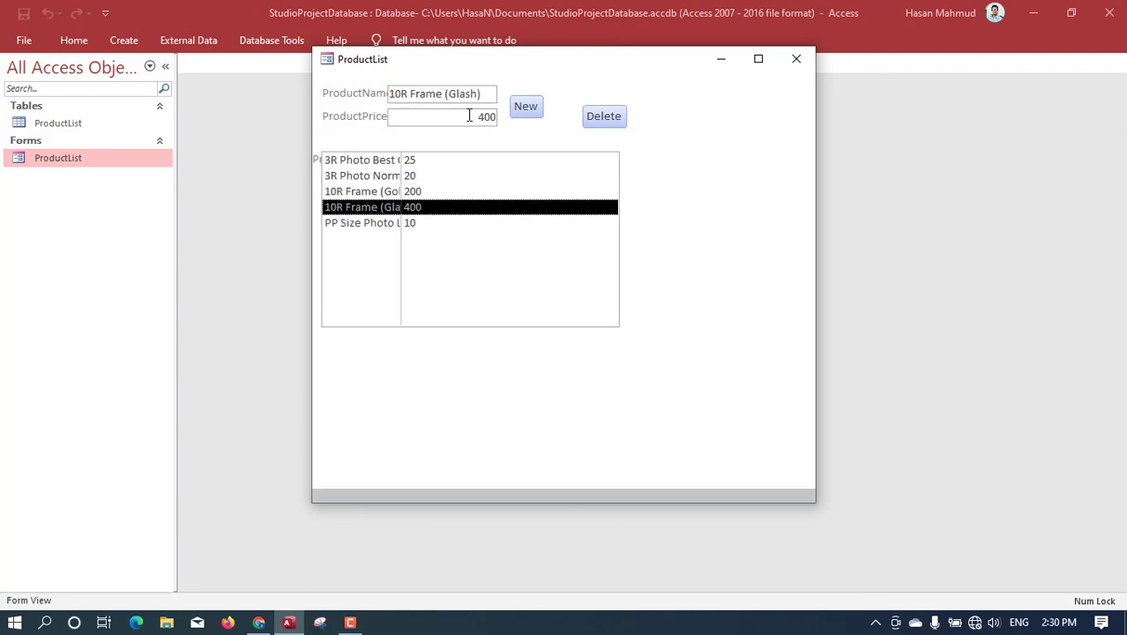
click(395, 190)
key(Up)
key(Up)
click(361, 182)
click(371, 221)
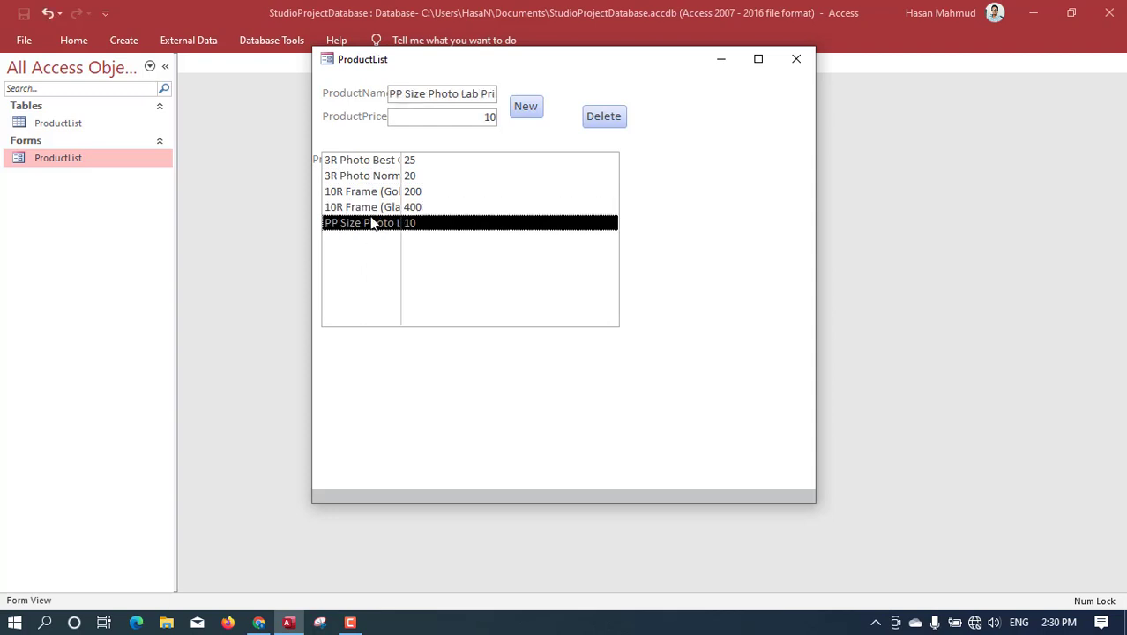
click(379, 206)
click(387, 166)
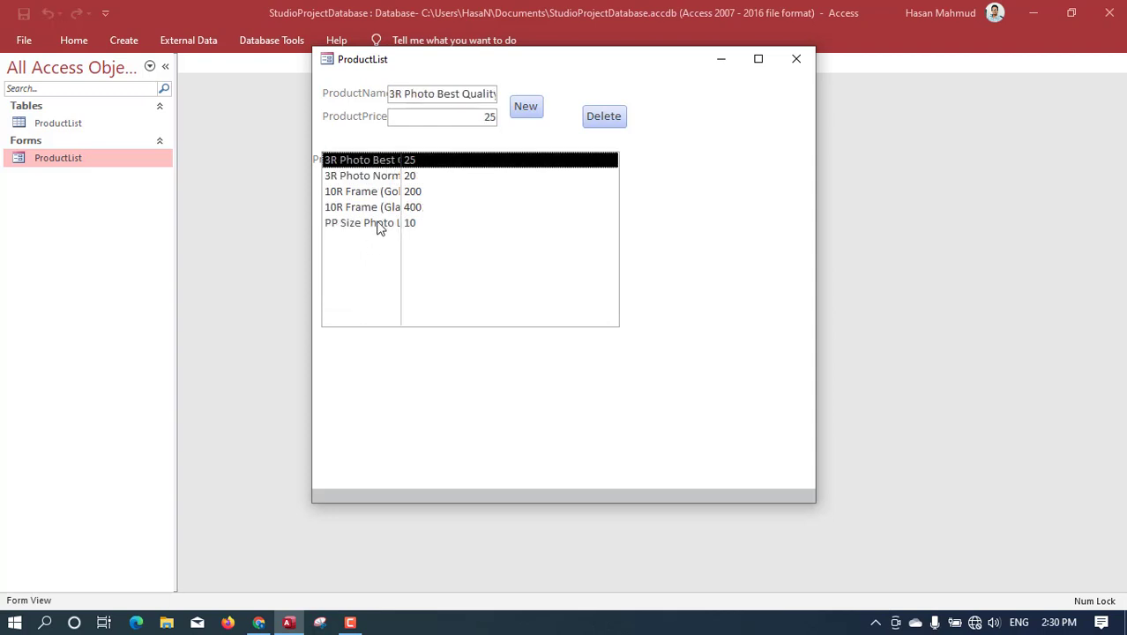
Select the PP Size Photo product in the form's list box, delete its record and confirm the deletion.
click(379, 223)
click(626, 120)
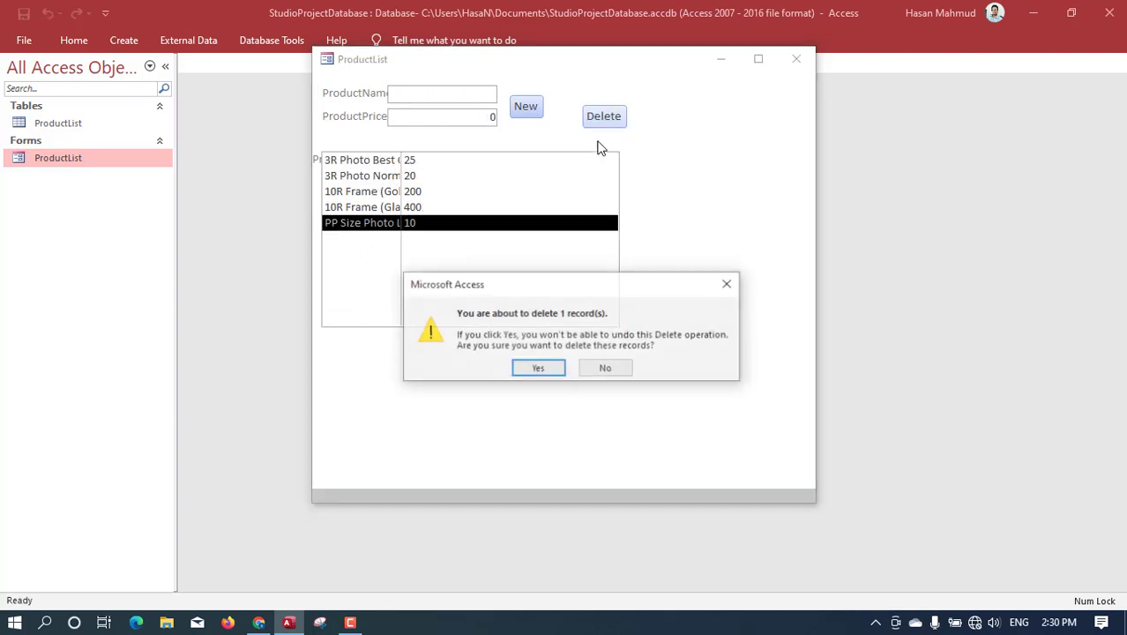
click(537, 369)
Select the remaining products one after another to check how the list box and the name and price fields update after the deletion.
click(374, 191)
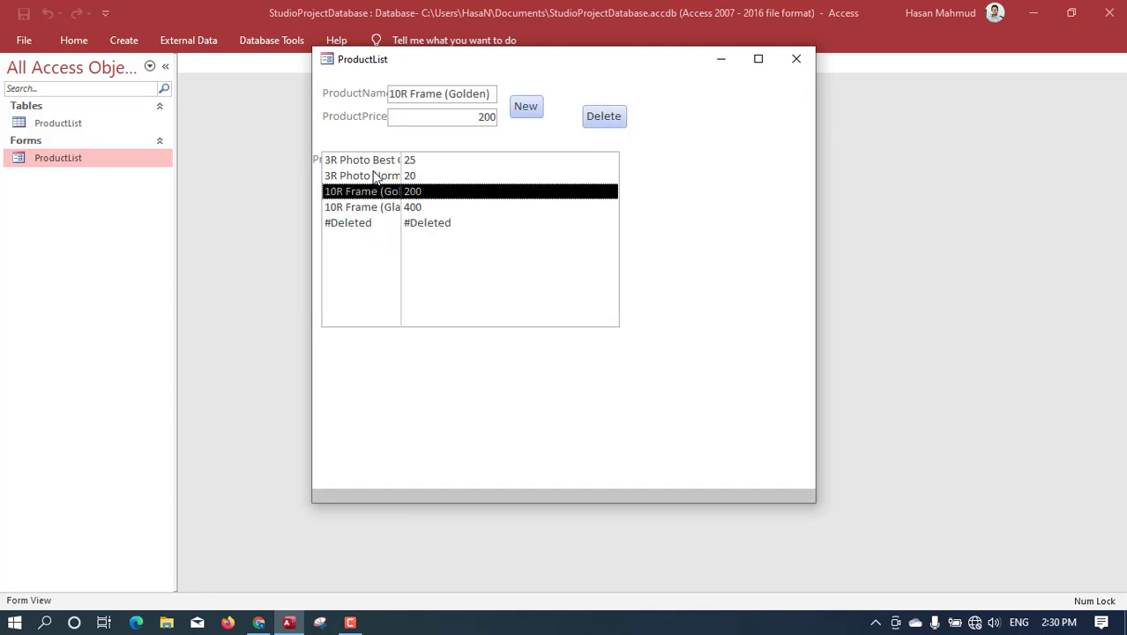
click(372, 175)
click(372, 206)
click(375, 191)
click(378, 175)
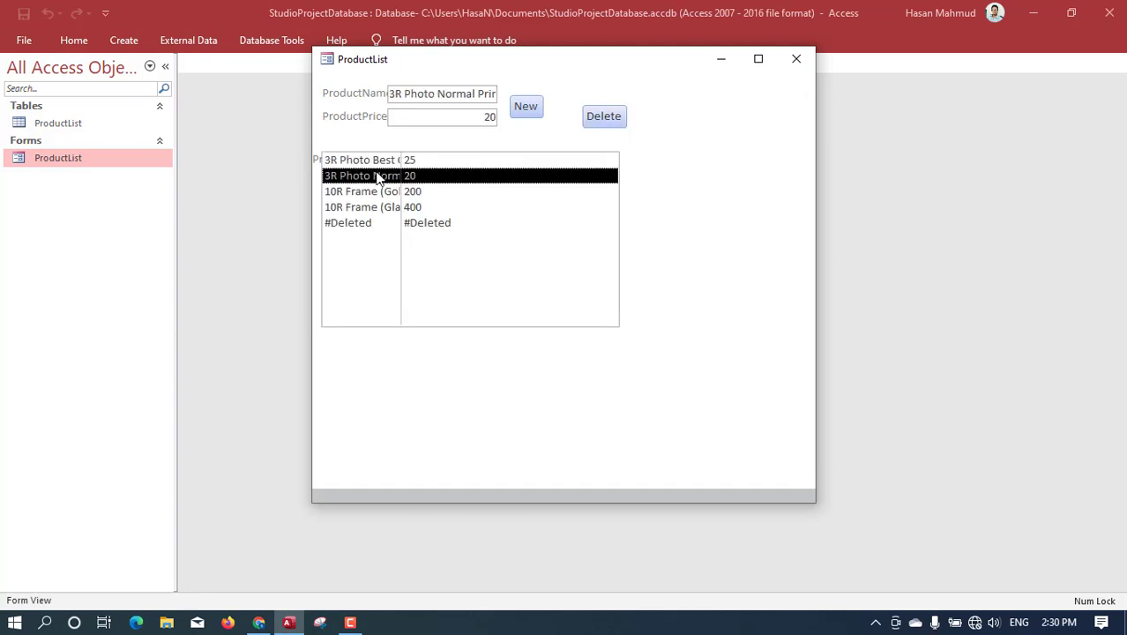
click(382, 174)
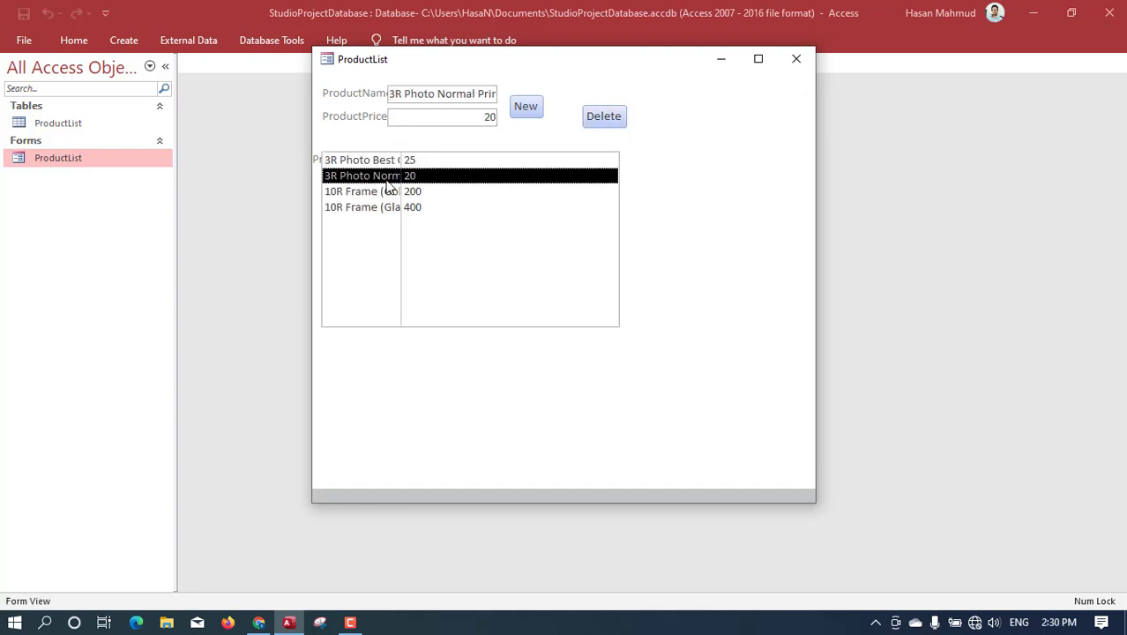
click(390, 192)
Set the ProductPrice of the 3R Photo Best Quality product to 30 and select other products to save the change.
click(390, 174)
drag(479, 119, 534, 130)
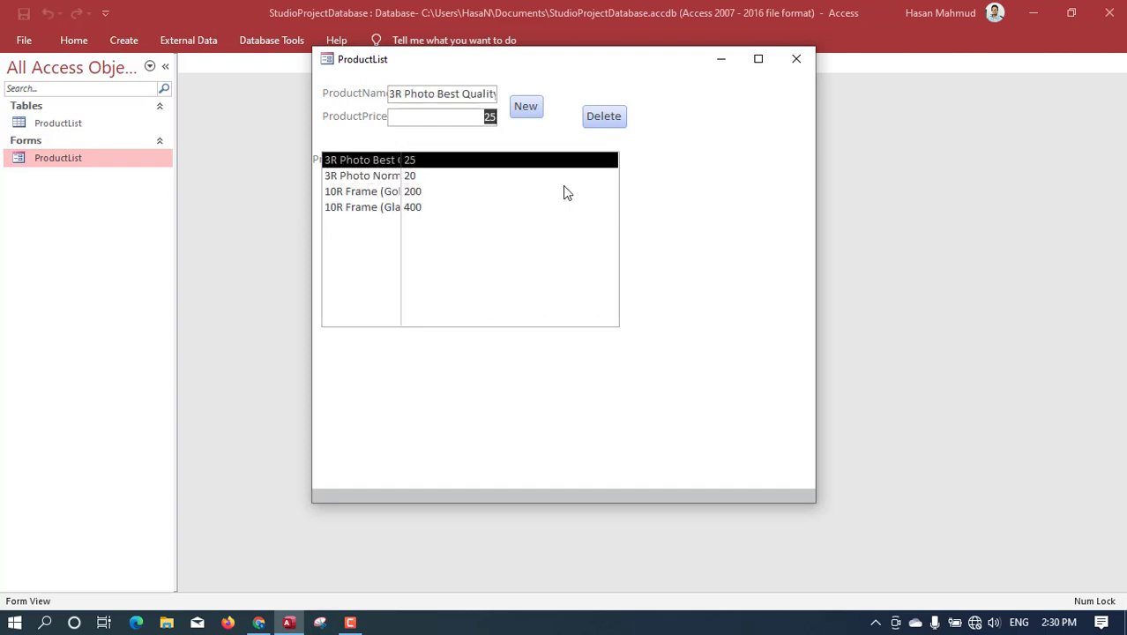
text(30)
click(513, 117)
click(404, 209)
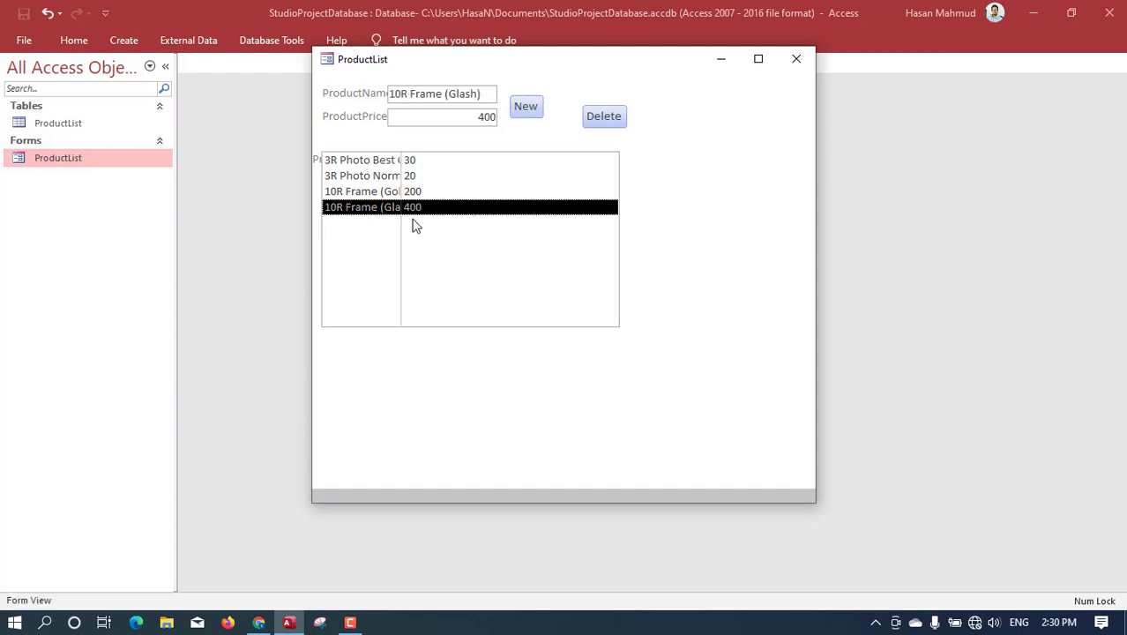
click(460, 178)
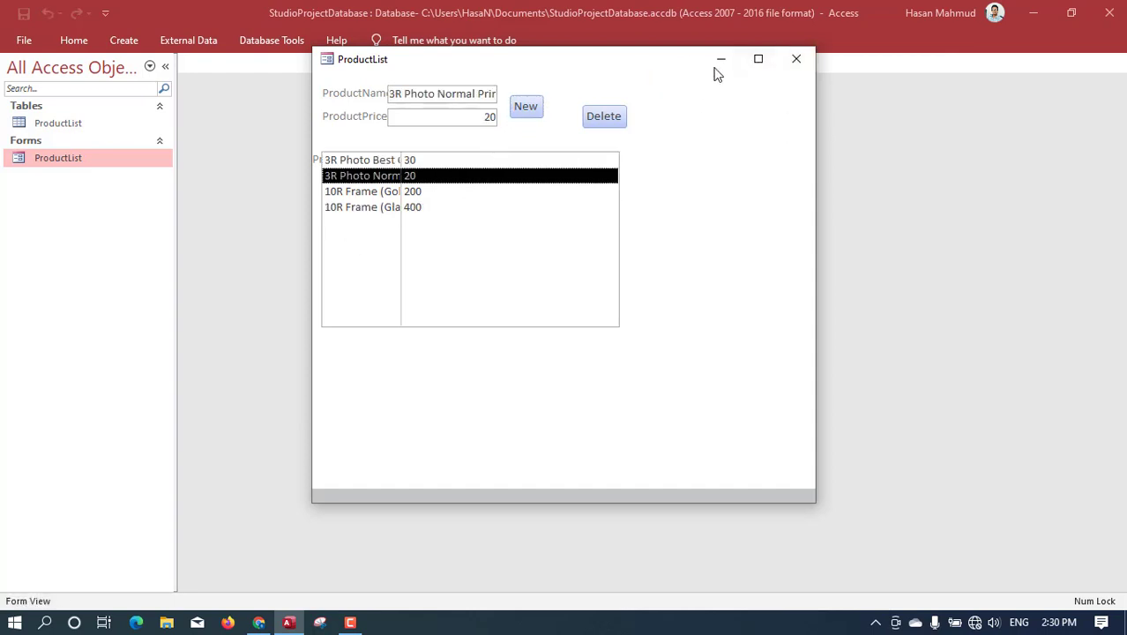
mouse_move(680, 75)
mouse_down()
mouse_move(670, 40)
mouse_move(649, 123)
mouse_move(672, 93)
mouse_up()
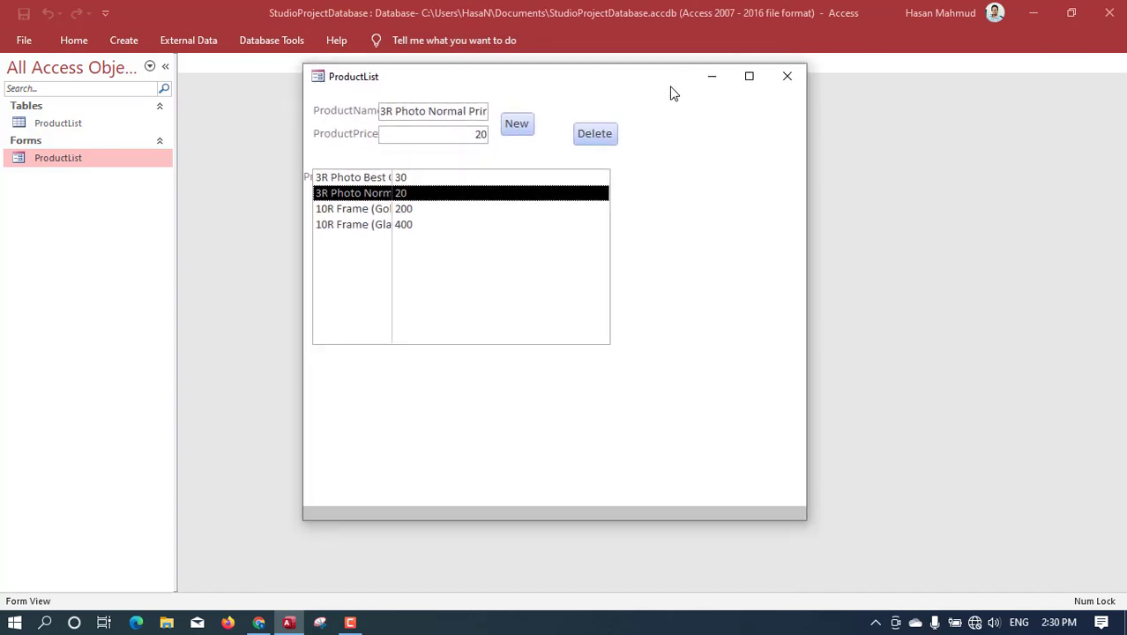